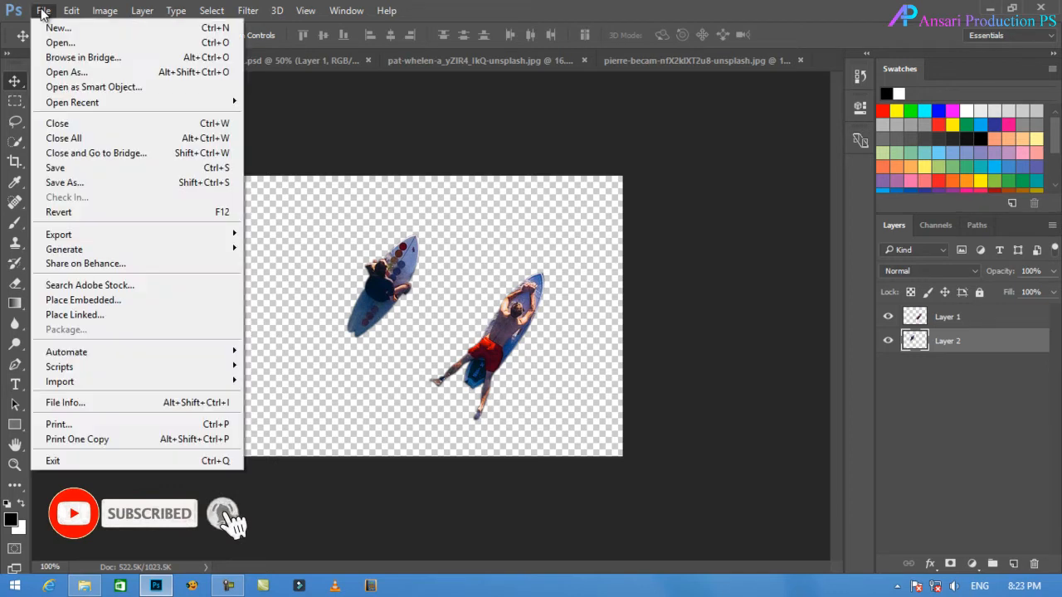
Create a new RGB document of 1280 × 720 pixels at 300 pixels/centimeter and unlock its background layer.
{"action": "left_click", "coordinate": [43, 30]}
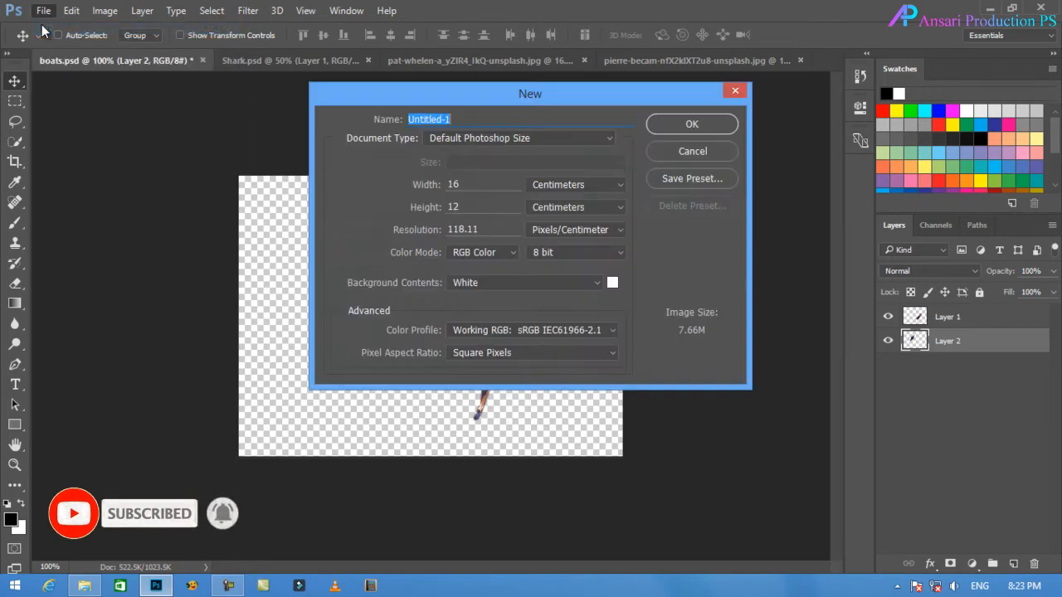
{"action": "left_click", "coordinate": [572, 186]}
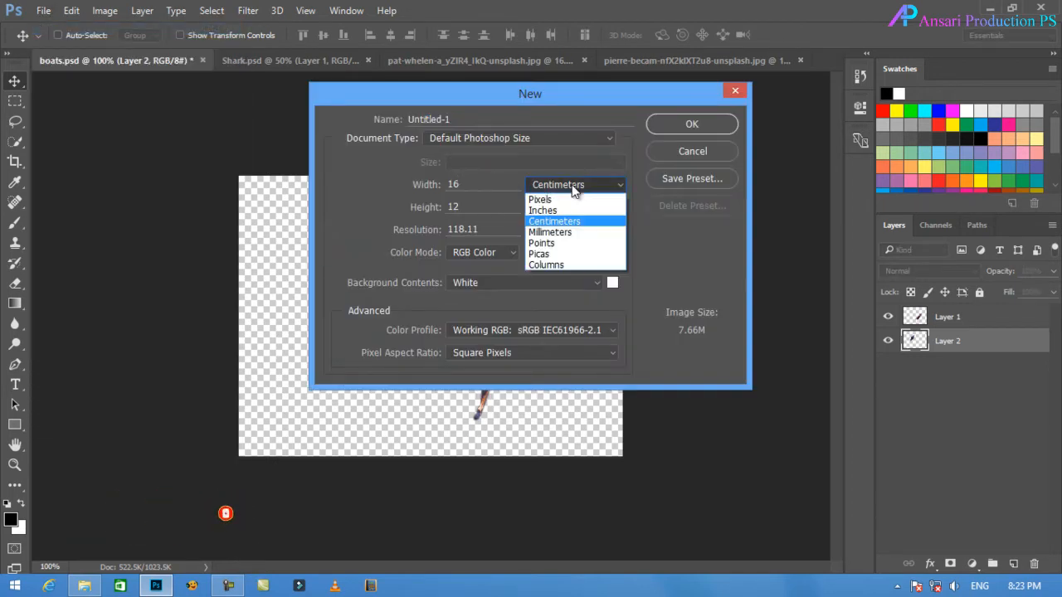
{"action": "left_click", "coordinate": [571, 198]}
{"action": "left_click_drag", "start_coordinate": [483, 186], "coordinate": [234, 186]}
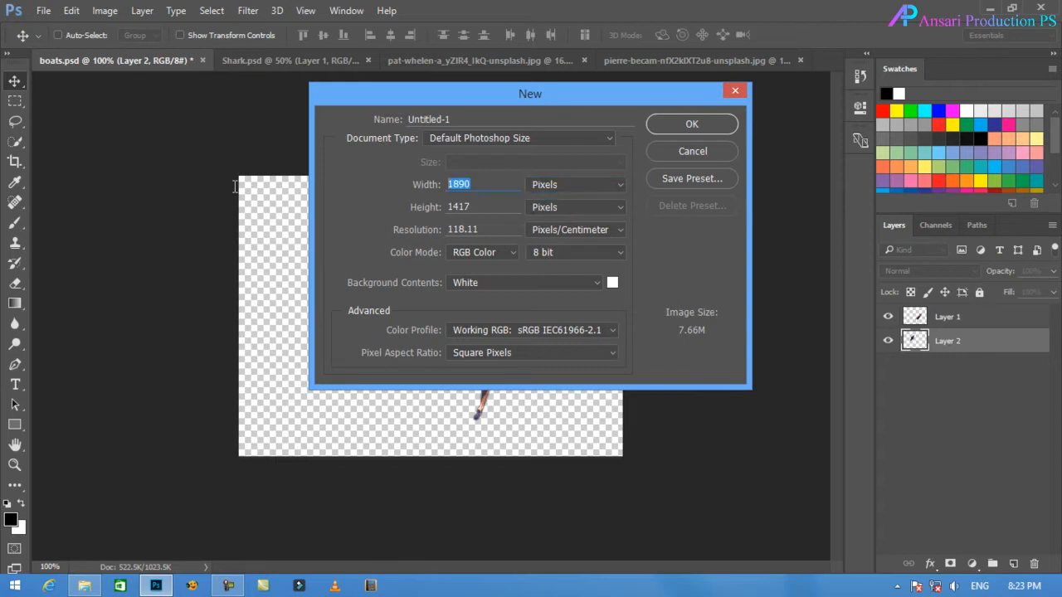
{"action": "type", "text": "1"}
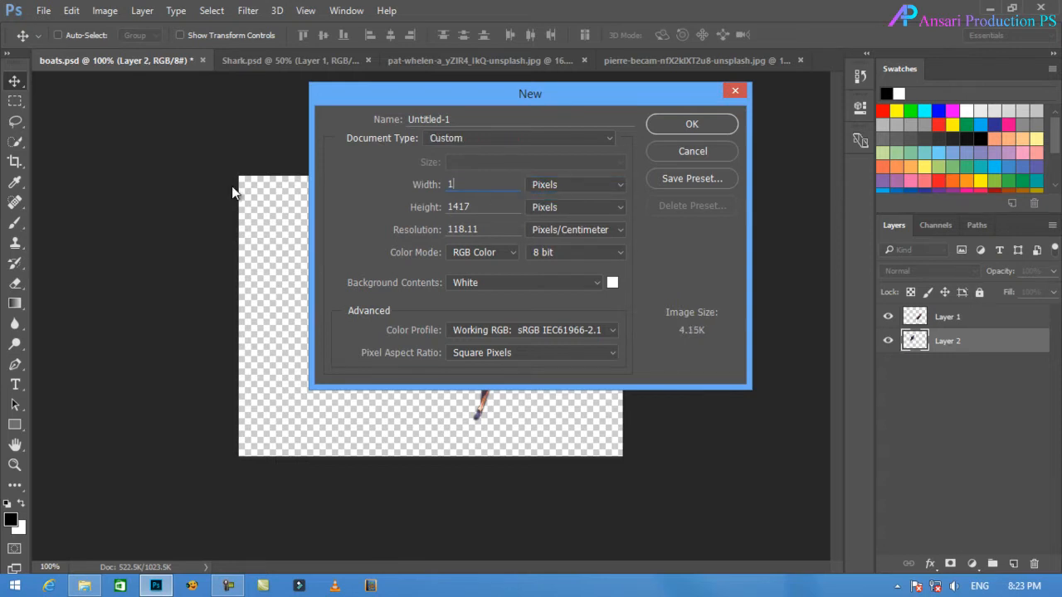
{"action": "type", "text": "280"}
{"action": "key", "text": "Tab"}
{"action": "type", "text": "720"}
{"action": "key", "text": "Tab"}
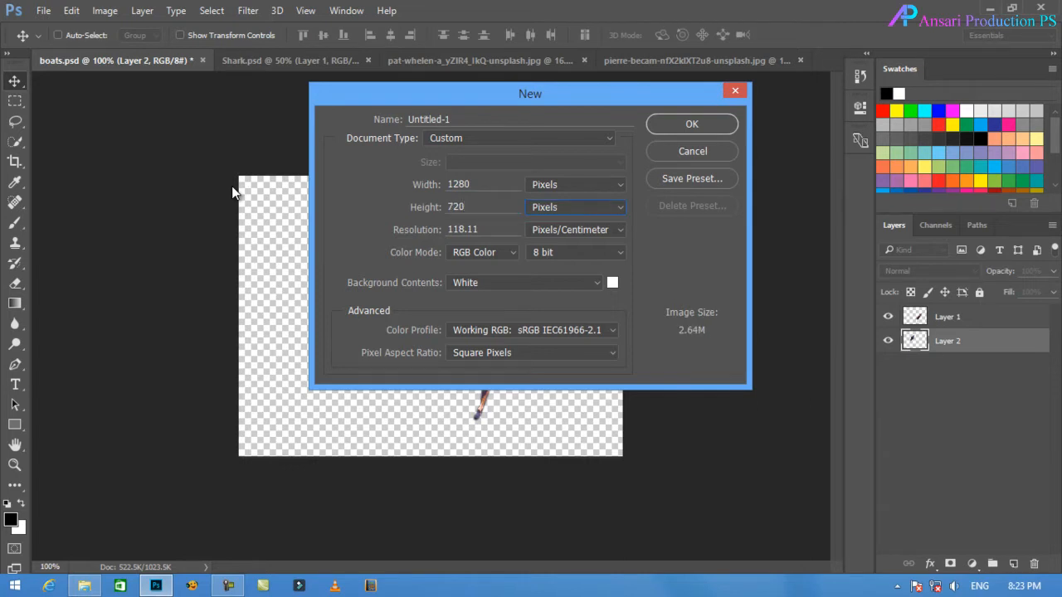
{"action": "key", "text": "Tab"}
{"action": "type", "text": "3"}
{"action": "left_click", "coordinate": [693, 123]}
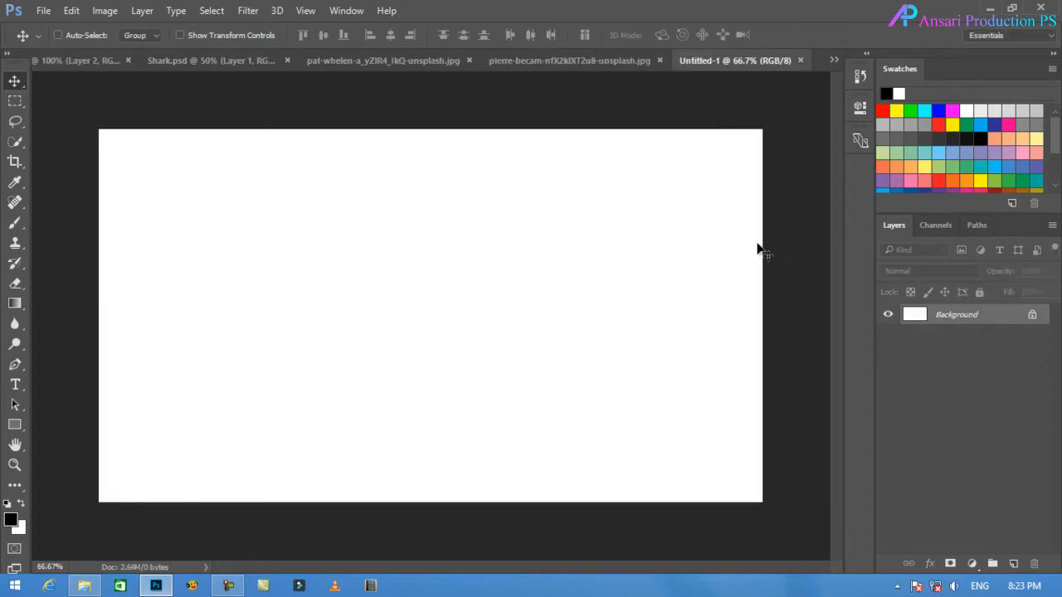
{"action": "left_click", "coordinate": [1031, 317]}
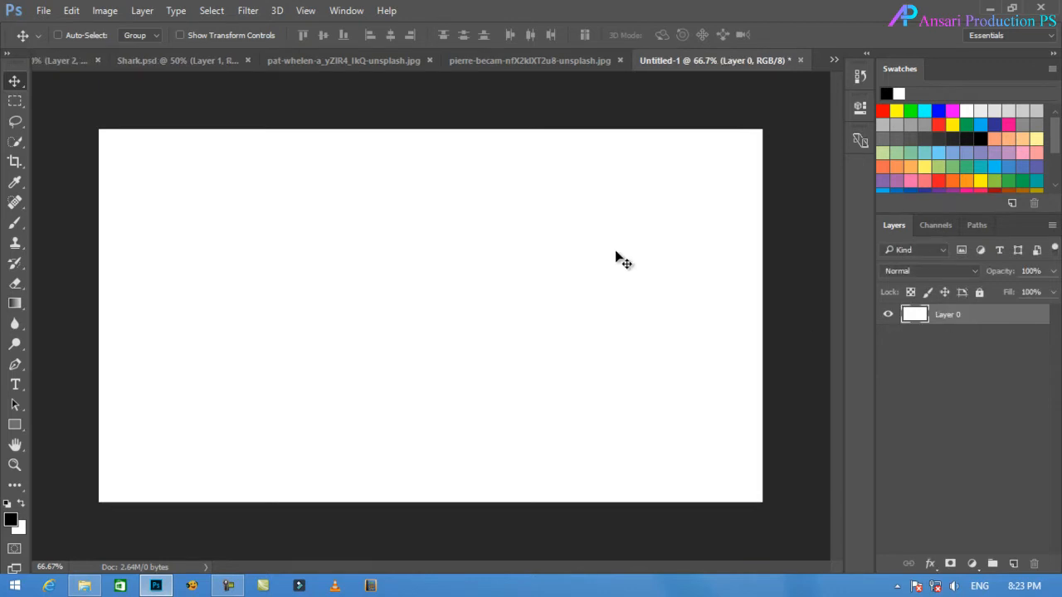
Unlock the blue ocean photo and bring it into the Untitled-1 document as a smart object layer.
{"action": "left_click", "coordinate": [535, 64]}
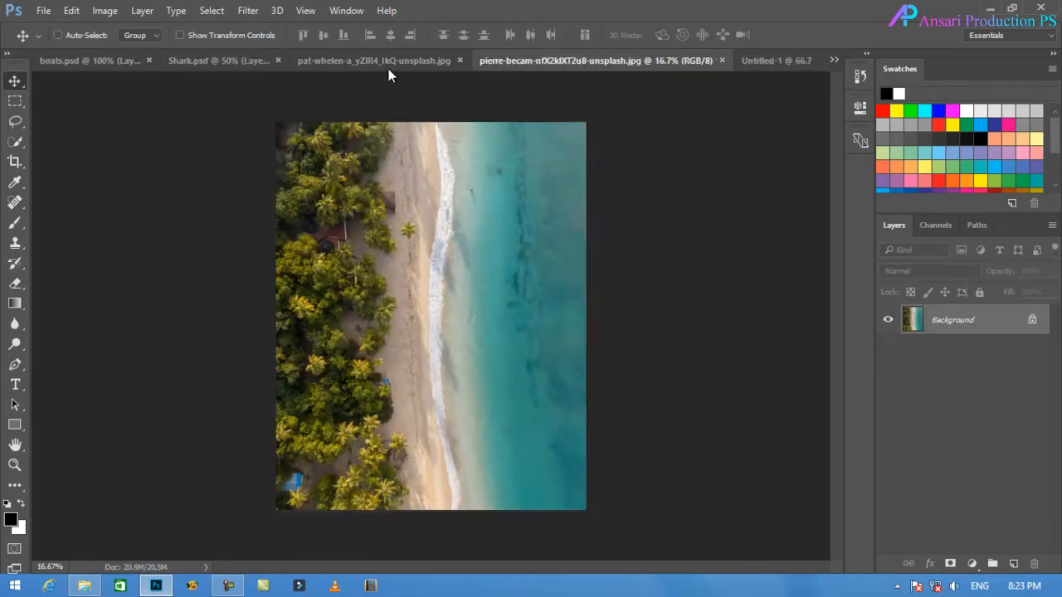
{"action": "left_click", "coordinate": [388, 67]}
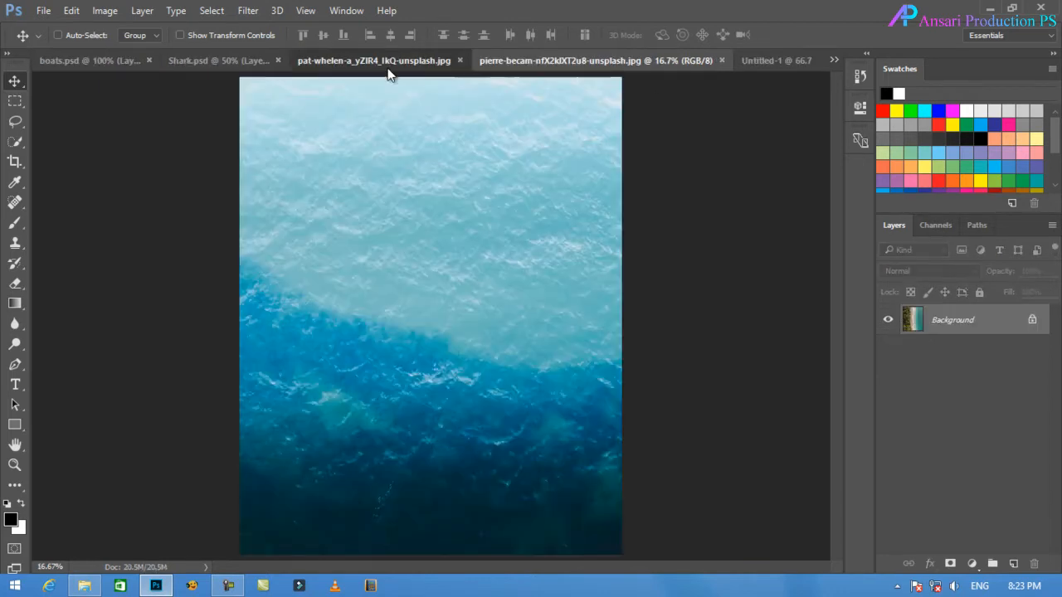
{"action": "left_click", "coordinate": [1032, 322]}
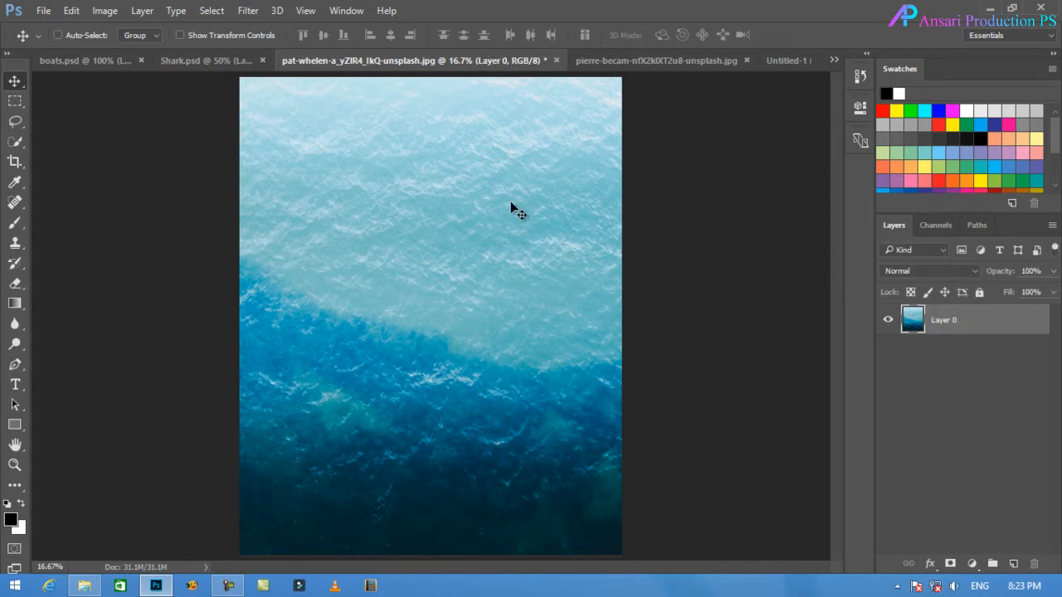
{"action": "left_click_drag", "start_coordinate": [510, 202], "coordinate": [371, 279]}
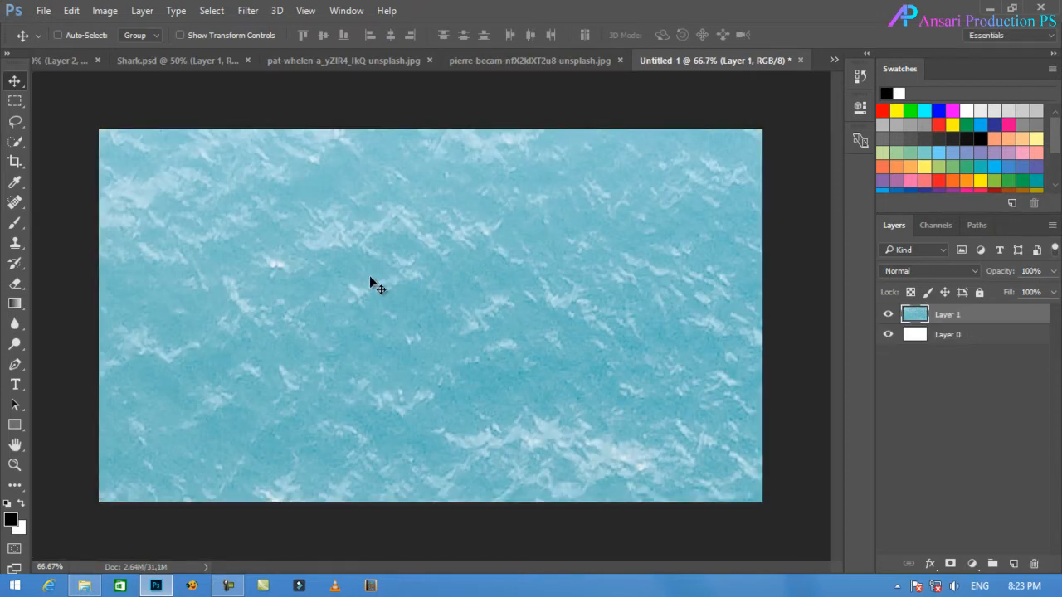
{"action": "right_click", "coordinate": [1004, 319]}
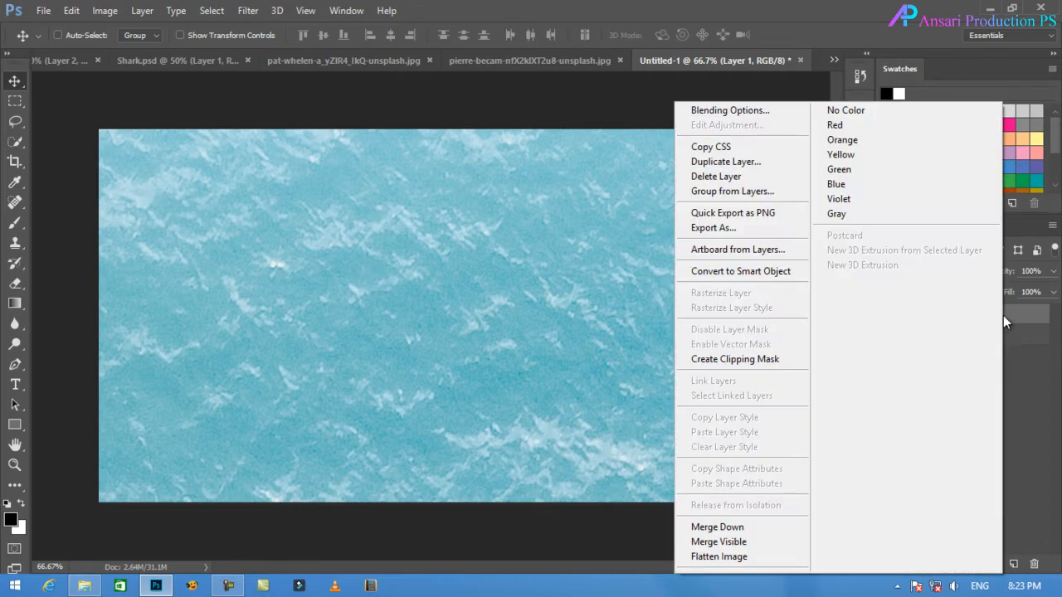
{"action": "left_click", "coordinate": [763, 281]}
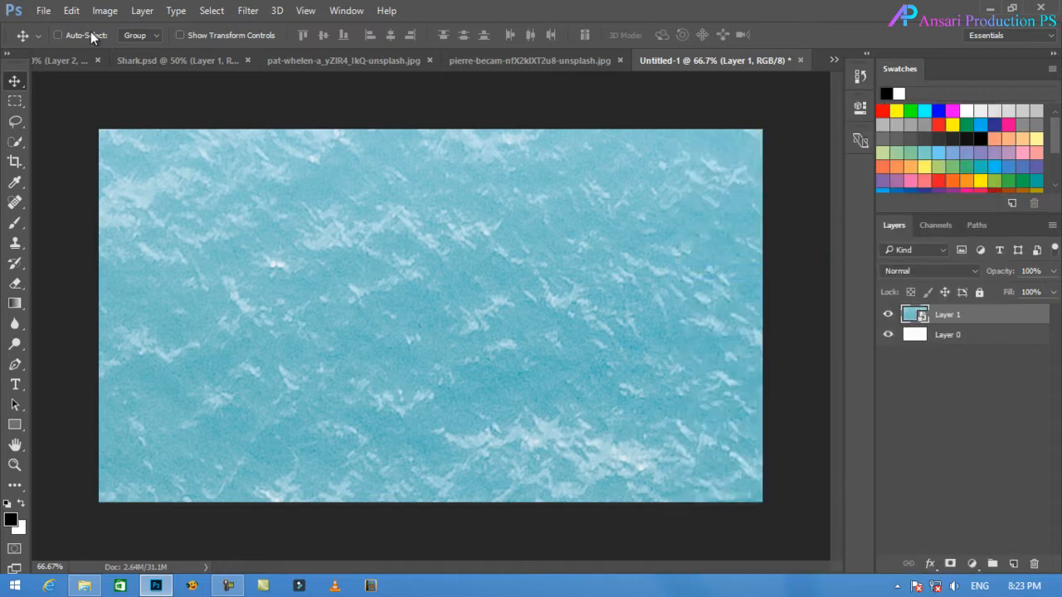
Scale the ocean layer down proportionally to about 45.6% with Free Transform and move it over the canvas.
{"action": "left_click", "coordinate": [71, 11]}
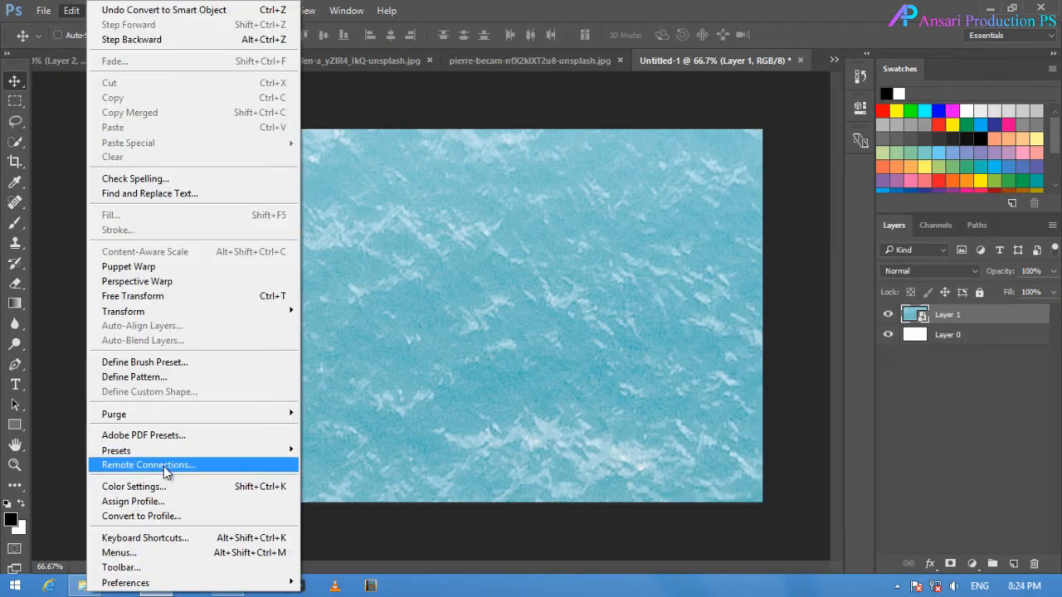
{"action": "left_click", "coordinate": [193, 295]}
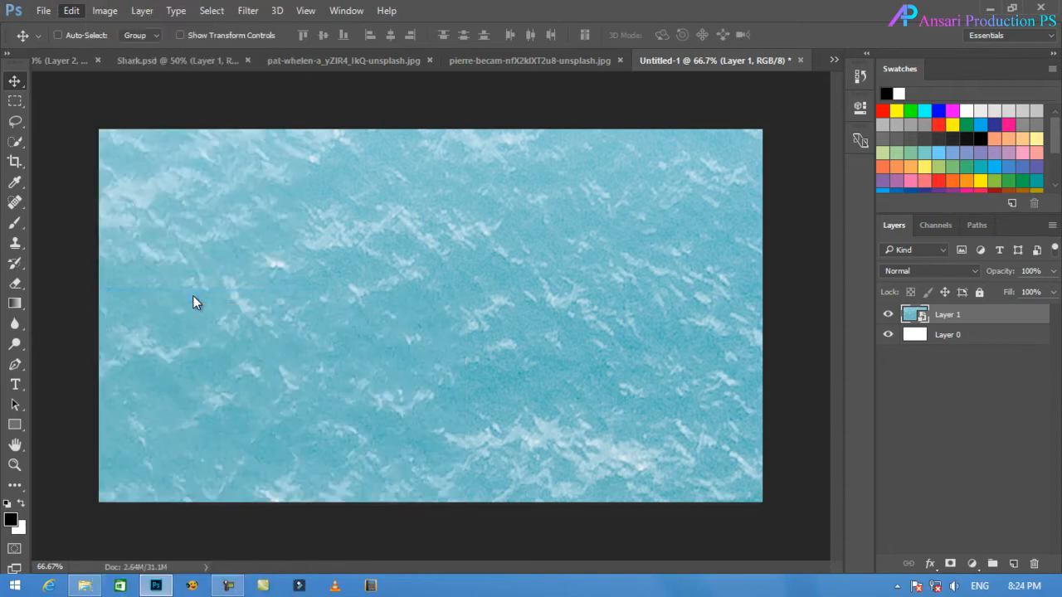
{"action": "key", "text": "ctrl"}
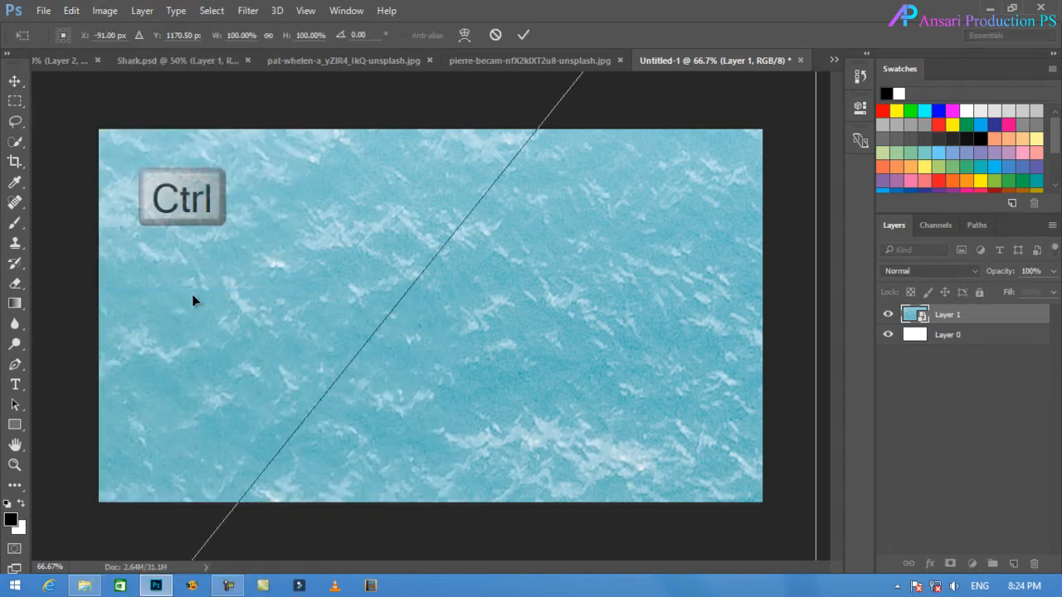
{"action": "key", "text": "ctrl+minus"}
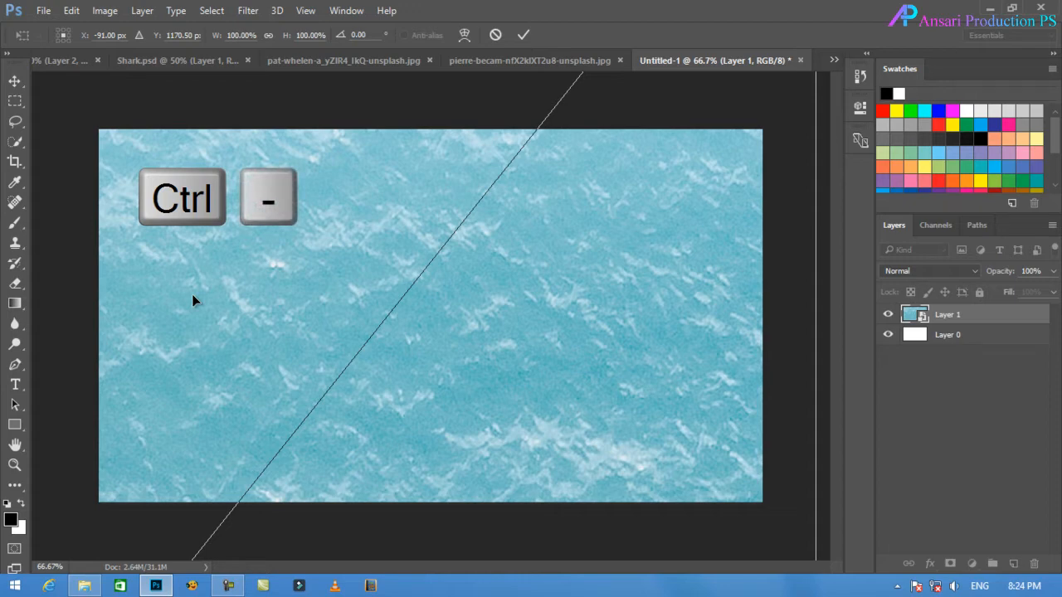
{"action": "key", "text": "ctrl+minus"}
{"action": "key", "text": "ctrl+minus"}
{"action": "key", "text": "ctrl+minus"}
{"action": "key", "text": "ctrl+minus"}
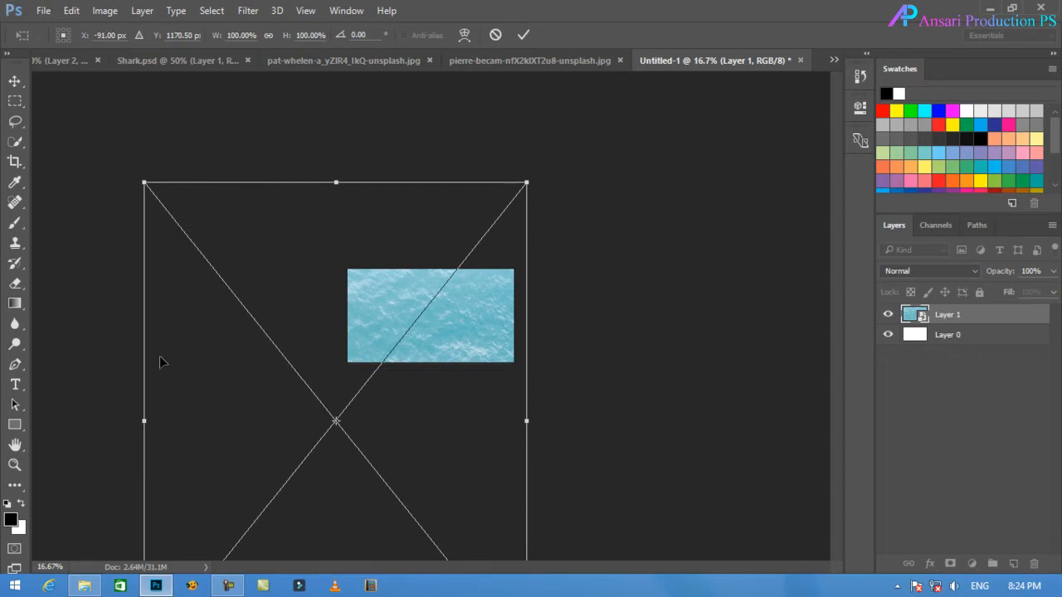
{"action": "left_click_drag", "start_coordinate": [146, 184], "coordinate": [401, 406]}
{"action": "left_click_drag", "start_coordinate": [433, 500], "coordinate": [431, 261]}
Rotate the ocean layer 90° clockwise and resize all four sides to match the canvas edges.
{"action": "right_click", "coordinate": [476, 322]}
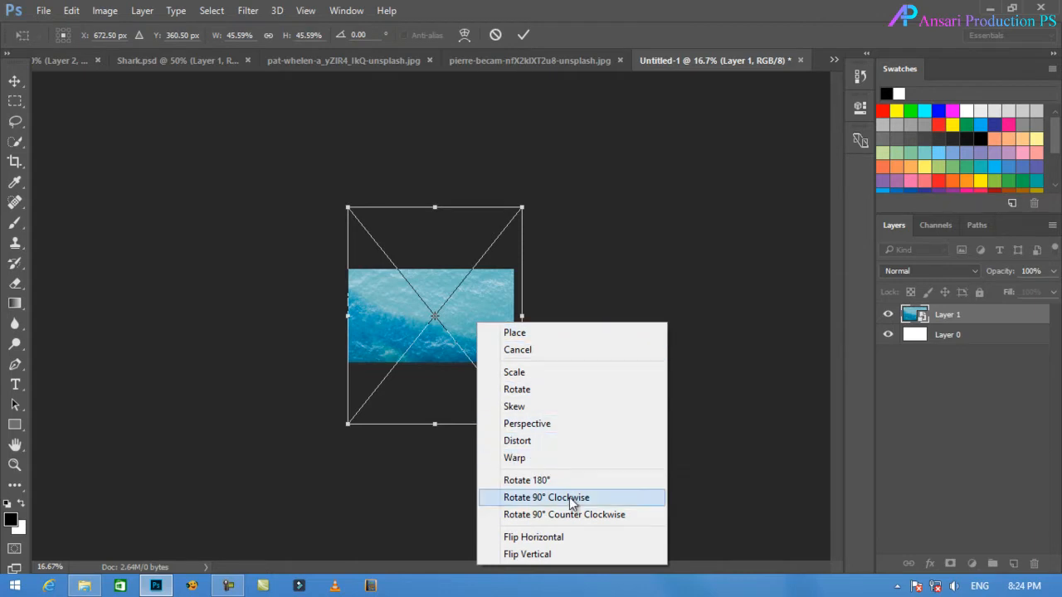
{"action": "left_click", "coordinate": [614, 499]}
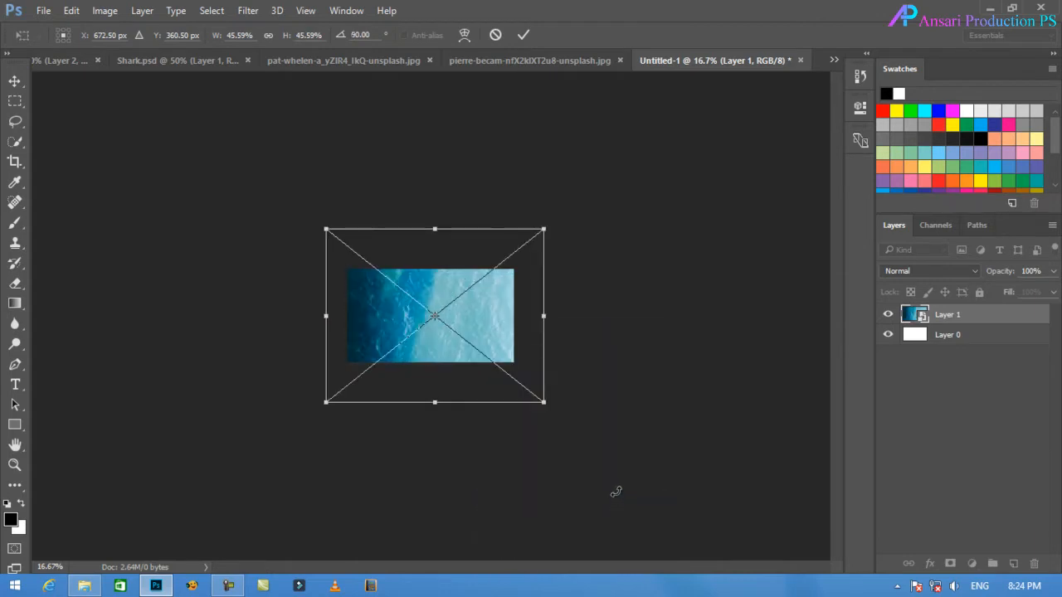
{"action": "left_click_drag", "start_coordinate": [326, 319], "coordinate": [348, 319]}
{"action": "left_click_drag", "start_coordinate": [544, 316], "coordinate": [514, 316]}
{"action": "left_click_drag", "start_coordinate": [430, 402], "coordinate": [430, 363]}
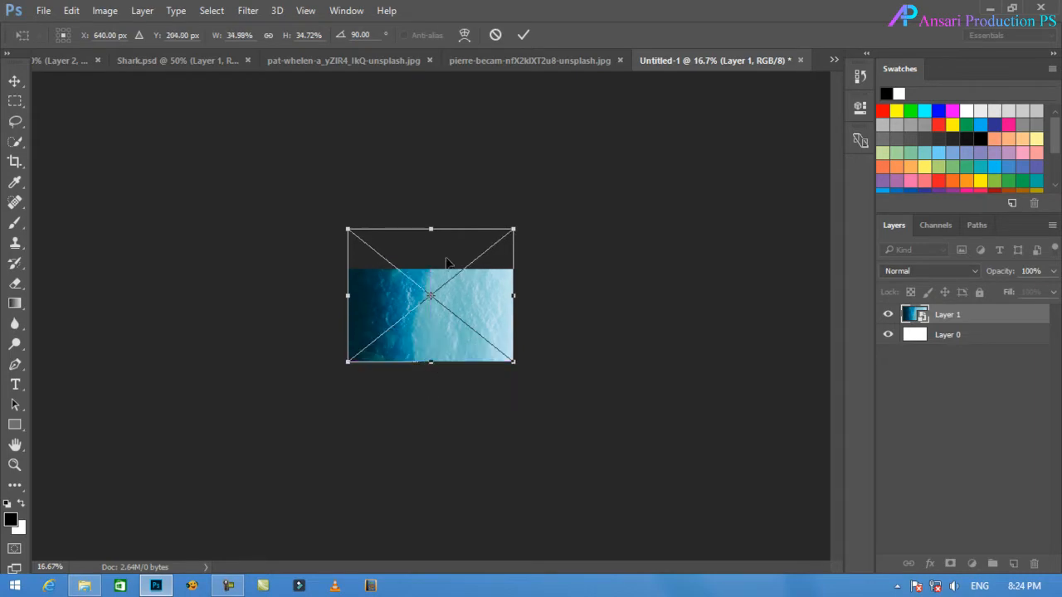
{"action": "left_click_drag", "start_coordinate": [431, 229], "coordinate": [431, 269]}
{"action": "left_click", "coordinate": [523, 34]}
{"action": "left_click", "coordinate": [14, 465]}
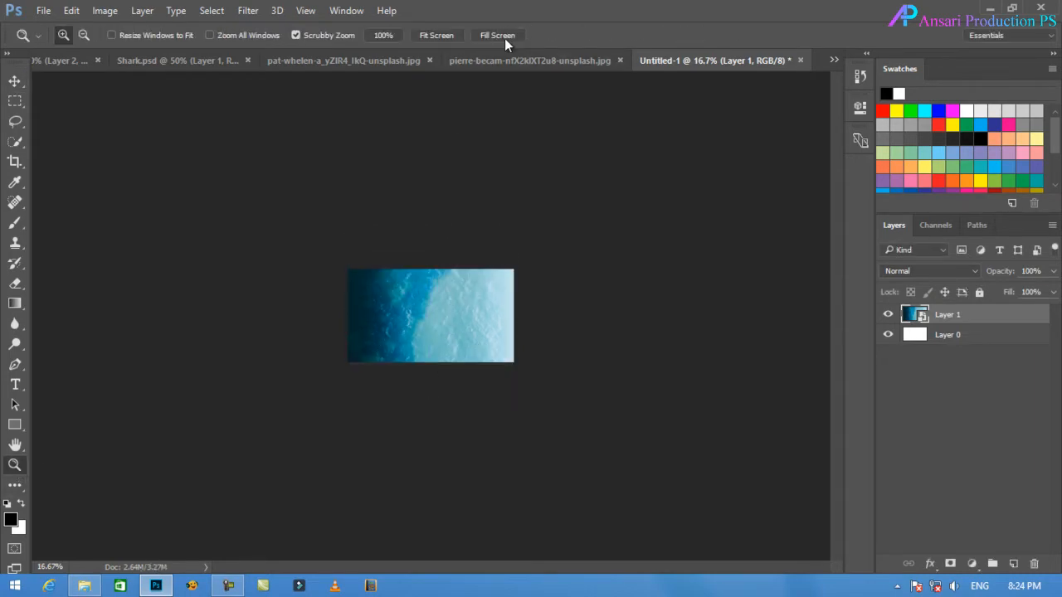
{"action": "left_click", "coordinate": [502, 36]}
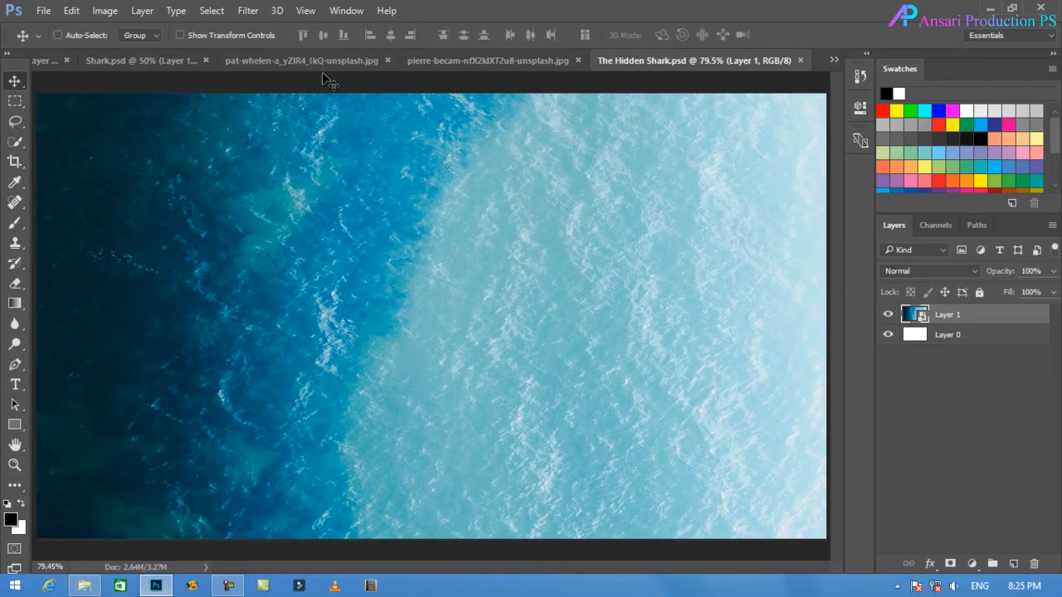
Close the source document of the ocean photo.
{"action": "left_click", "coordinate": [328, 65]}
{"action": "left_click", "coordinate": [555, 60]}
{"action": "left_click", "coordinate": [418, 207]}
Unlock the beach photo and bring it into The Hidden Shark.psd as a smart object layer.
{"action": "left_click", "coordinate": [481, 62]}
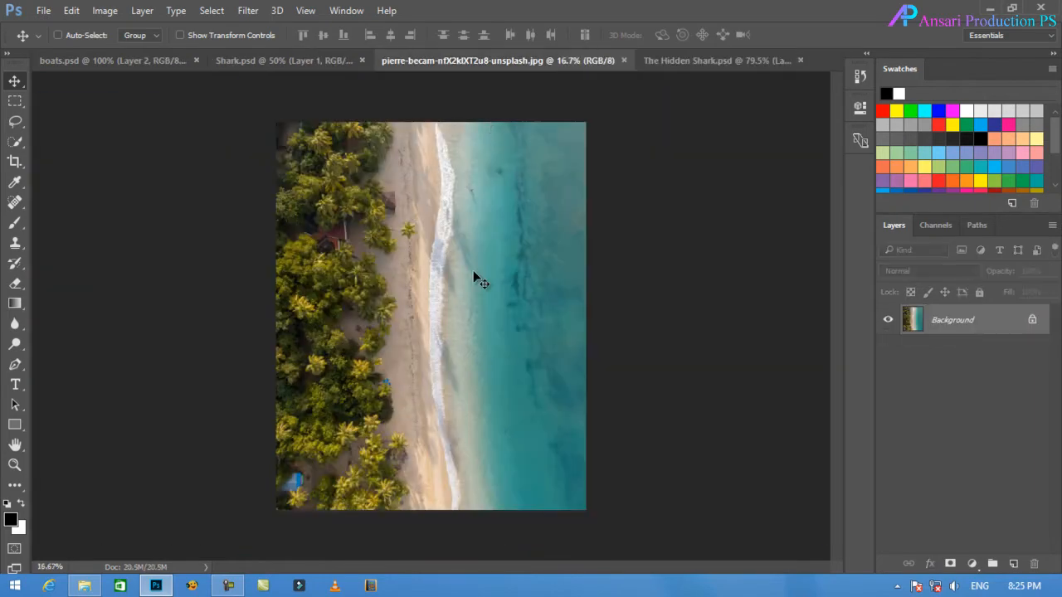
{"action": "left_click", "coordinate": [1031, 322]}
{"action": "left_click_drag", "start_coordinate": [479, 250], "coordinate": [520, 253]}
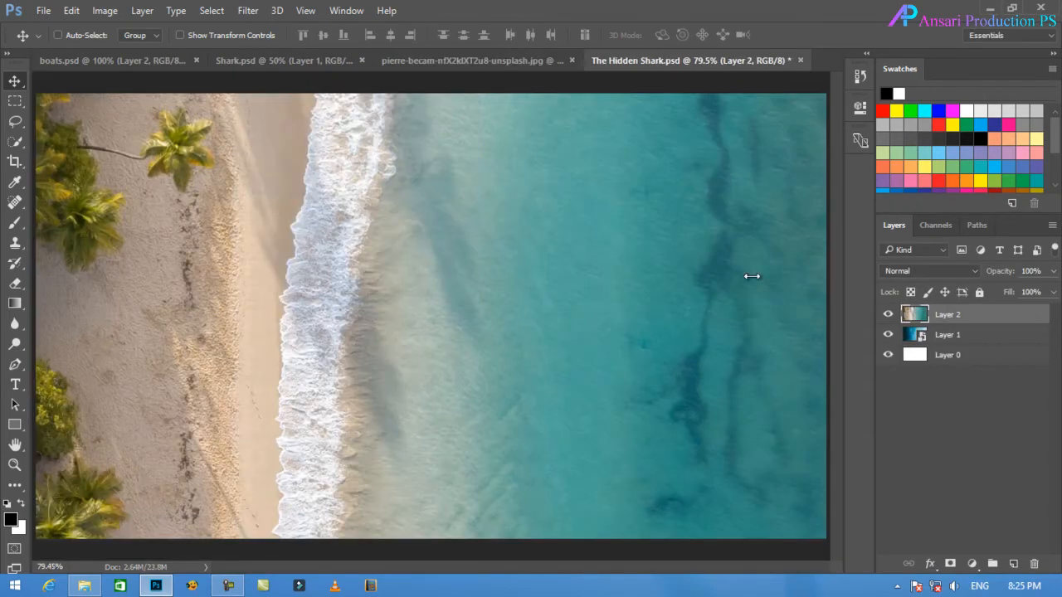
{"action": "right_click", "coordinate": [973, 320]}
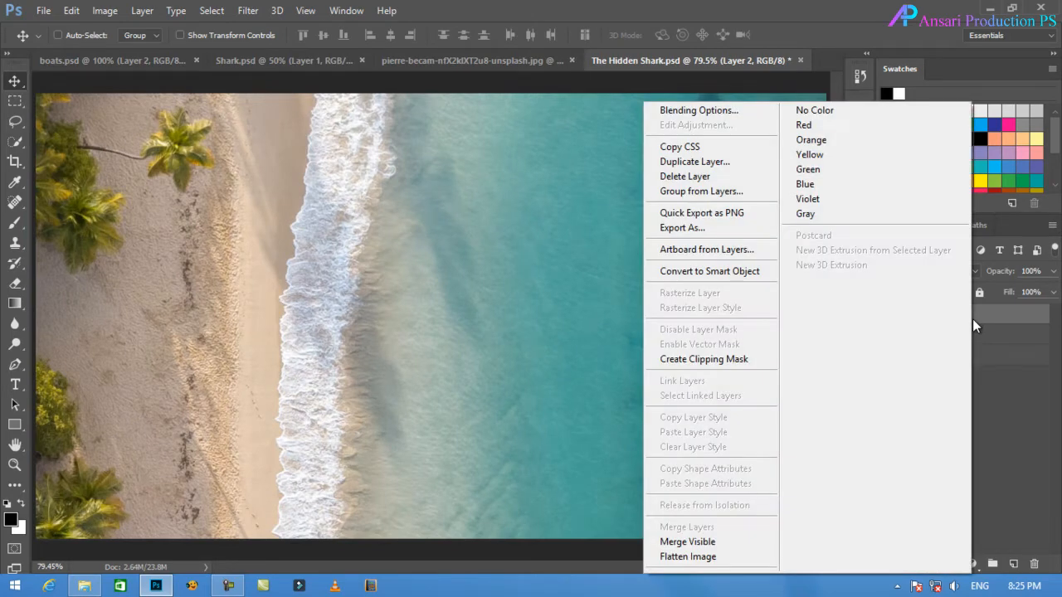
{"action": "left_click", "coordinate": [730, 272]}
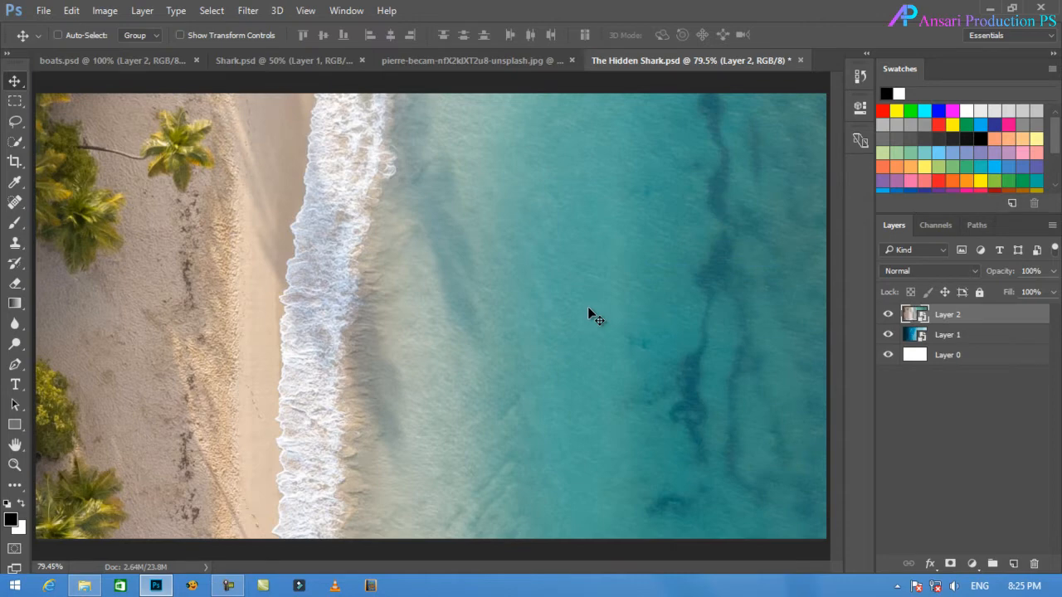
{"action": "left_click", "coordinate": [73, 11]}
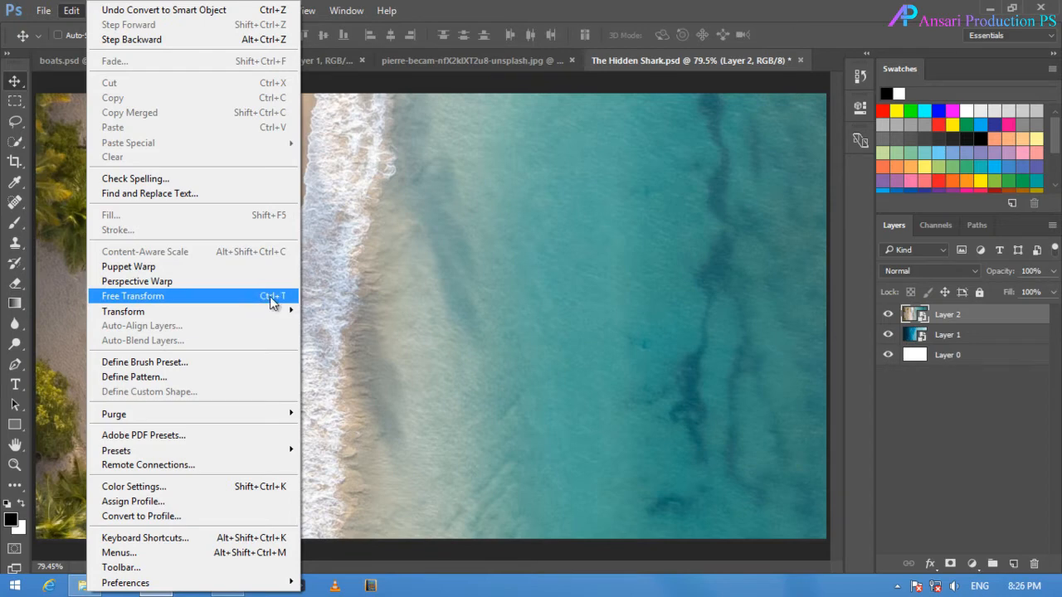
{"action": "left_click", "coordinate": [211, 296]}
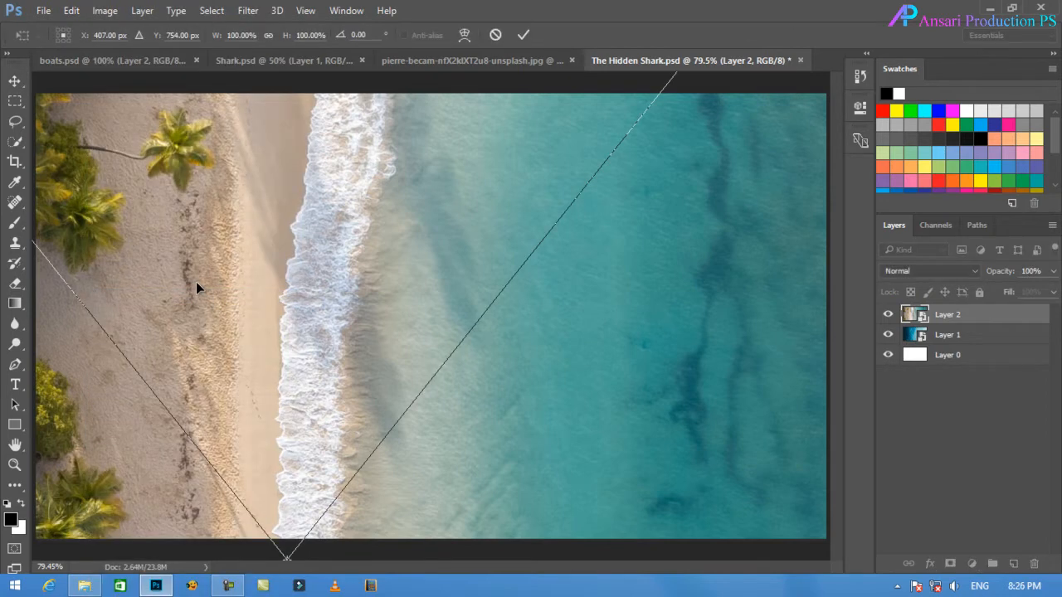
{"action": "key", "text": "Return"}
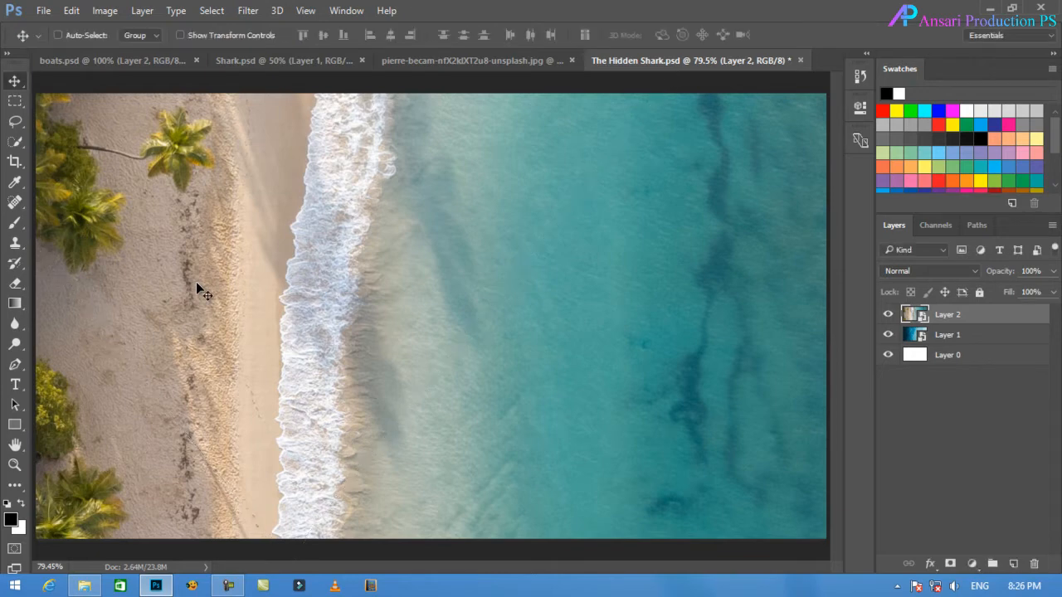
Centre the beach layer on the canvas at X 640, Y 360 px with Free Transform and flip it horizontally.
{"action": "key", "text": "ctrl+t"}
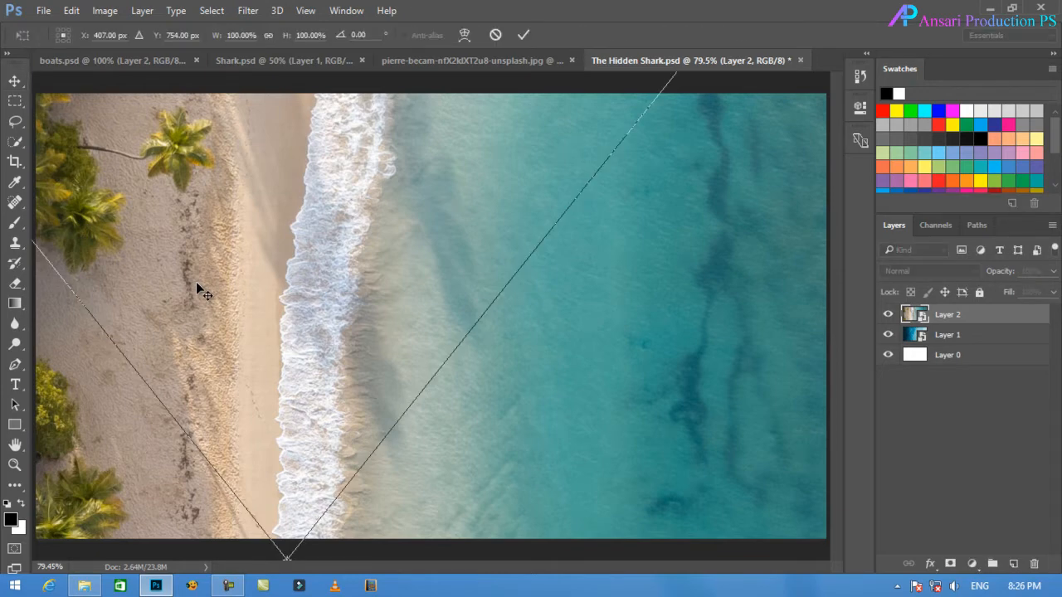
{"action": "key", "text": "ctrl+minus"}
{"action": "key", "text": "ctrl+minus"}
{"action": "key", "text": "ctrl+minus"}
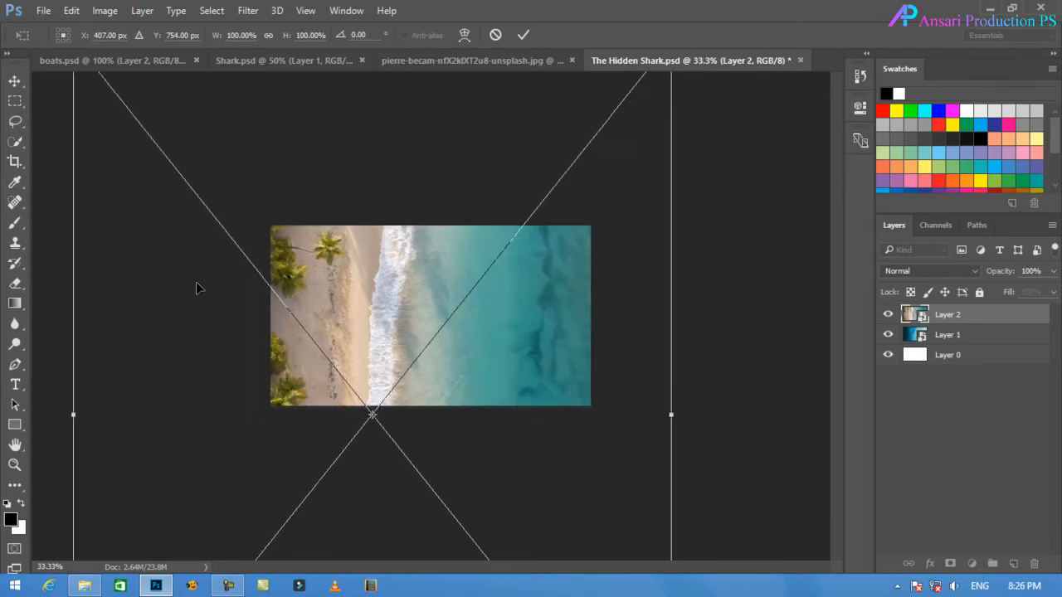
{"action": "key", "text": "ctrl+minus"}
{"action": "key", "text": "ctrl+minus"}
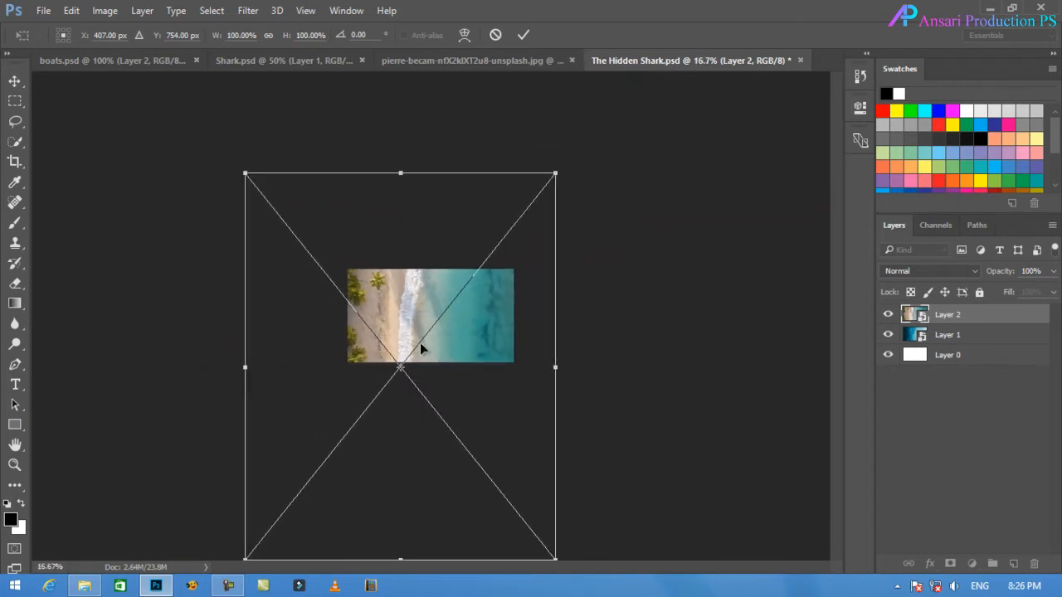
{"action": "left_click_drag", "start_coordinate": [421, 344], "coordinate": [479, 312]}
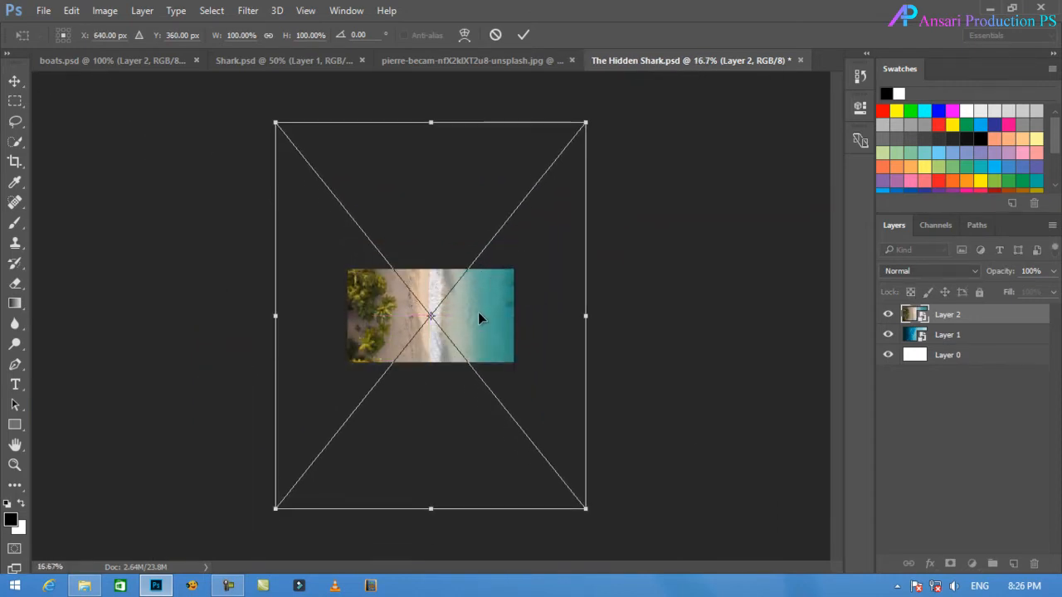
{"action": "right_click", "coordinate": [478, 318]}
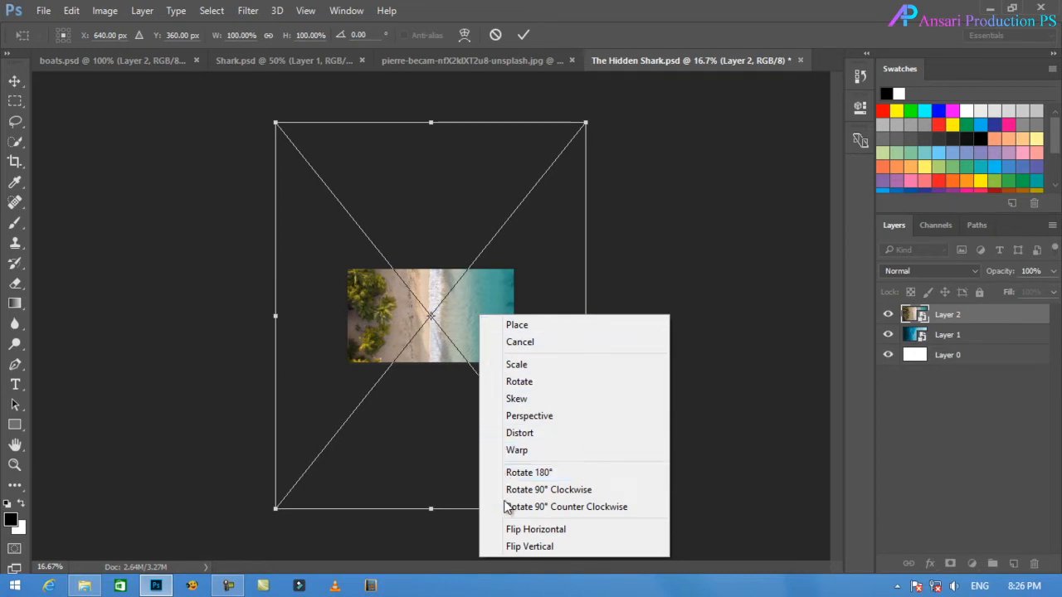
{"action": "left_click", "coordinate": [522, 533]}
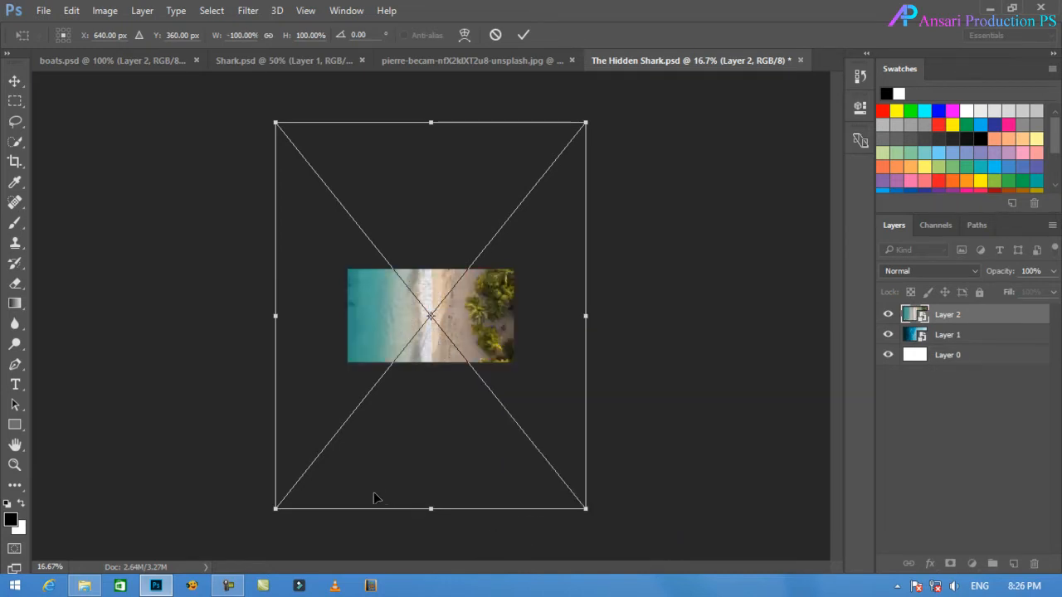
Scale the beach layer down proportionally to about 53.5% to match the canvas width and reposition it vertically over the canvas.
{"action": "left_click_drag", "start_coordinate": [277, 509], "coordinate": [346, 422]}
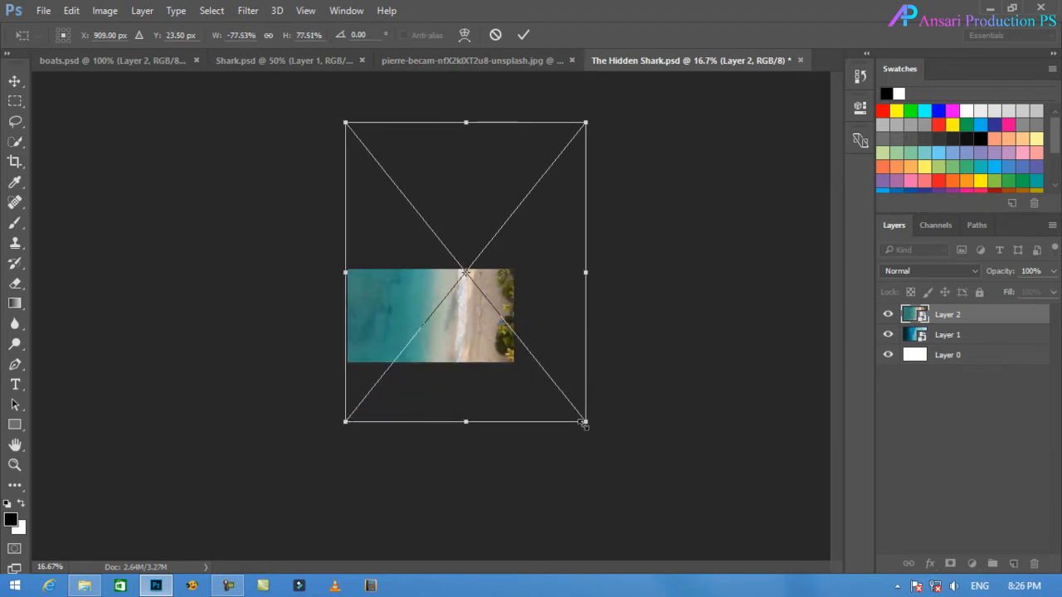
{"action": "left_click_drag", "start_coordinate": [586, 423], "coordinate": [469, 362]}
{"action": "left_click_drag", "start_coordinate": [428, 315], "coordinate": [425, 341]}
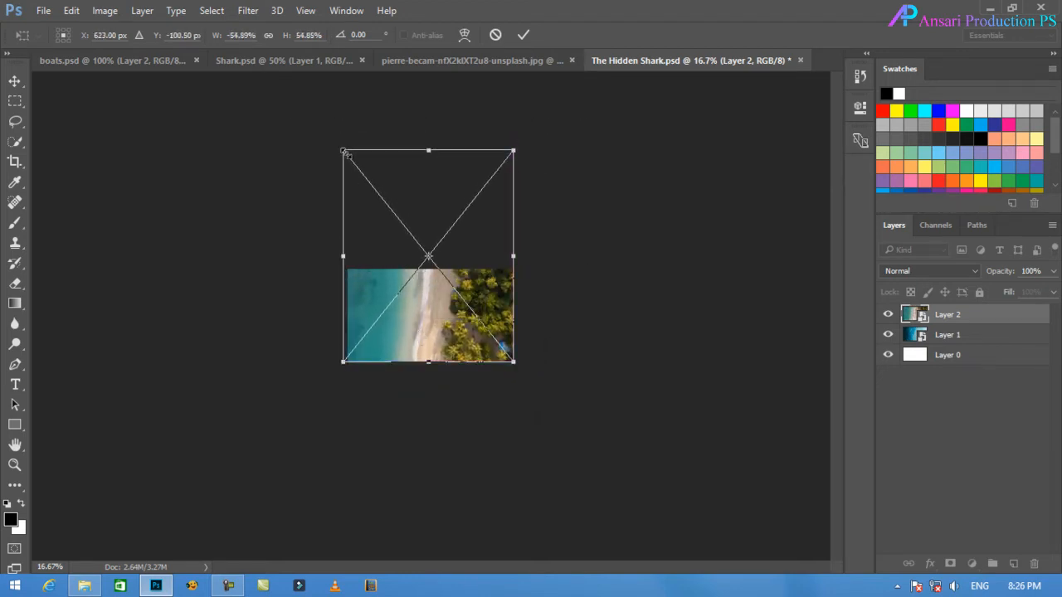
{"action": "left_click_drag", "start_coordinate": [346, 147], "coordinate": [347, 154]}
{"action": "mouse_move", "coordinate": [412, 330]}
{"action": "left_mouse_down"}
{"action": "mouse_move", "coordinate": [398, 422]}
{"action": "mouse_move", "coordinate": [408, 348]}
{"action": "left_mouse_up"}
{"action": "key", "text": "ctrl+plus"}
{"action": "key", "text": "ctrl+plus"}
{"action": "key", "text": "ctrl+plus"}
{"action": "left_click_drag", "start_coordinate": [425, 177], "coordinate": [424, 323]}
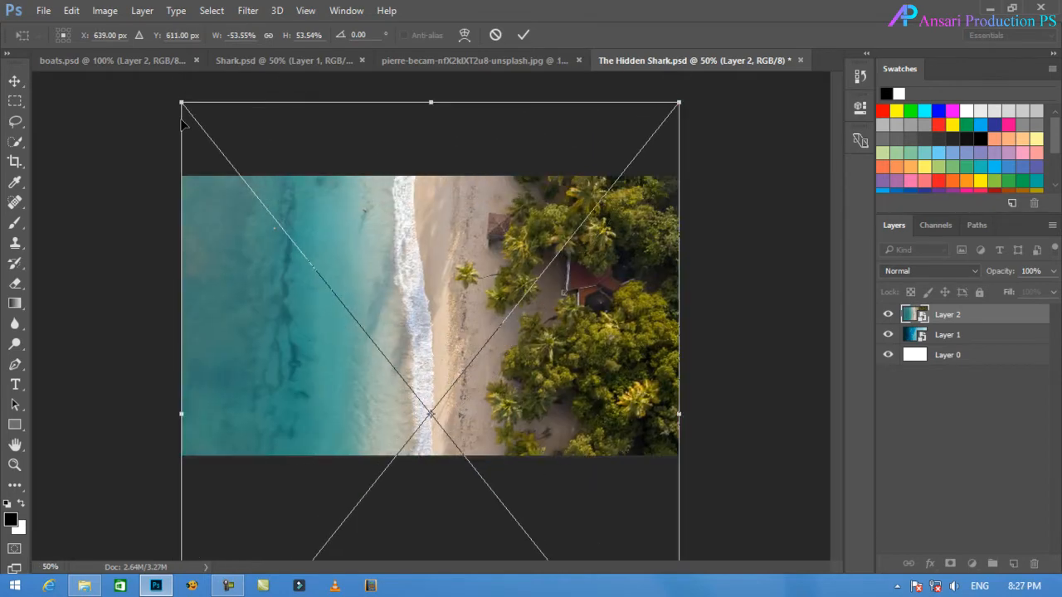
Shrink the beach layer further, align it to the canvas's right edge so it covers the right-hand part, and apply the transform.
{"action": "left_click_drag", "start_coordinate": [183, 102], "coordinate": [486, 404]}
{"action": "left_click_drag", "start_coordinate": [568, 438], "coordinate": [561, 193]}
{"action": "left_click_drag", "start_coordinate": [628, 332], "coordinate": [638, 297]}
{"action": "left_click_drag", "start_coordinate": [446, 166], "coordinate": [454, 176]}
{"action": "key", "text": "Return"}
{"action": "left_click_drag", "start_coordinate": [615, 368], "coordinate": [618, 374]}
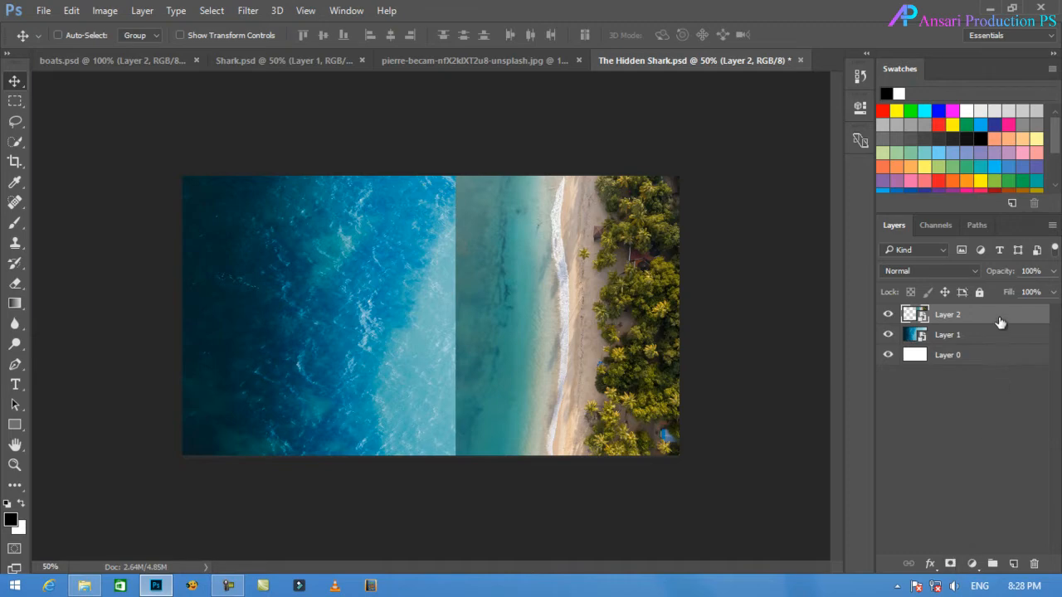
Add a layer mask to the beach layer and draw a black-to-white linear gradient from the photo's left edge to the canvas's right edge.
{"action": "left_click", "coordinate": [887, 315]}
{"action": "left_click", "coordinate": [887, 316]}
{"action": "left_click", "coordinate": [951, 565]}
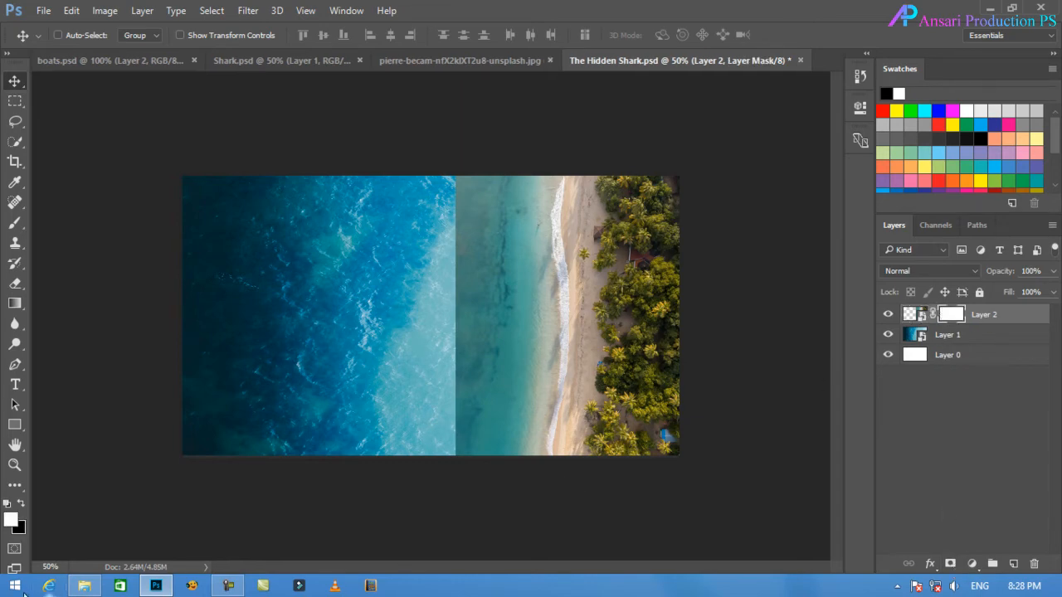
{"action": "left_click", "coordinate": [7, 503]}
{"action": "left_click", "coordinate": [19, 508]}
{"action": "left_click", "coordinate": [15, 304]}
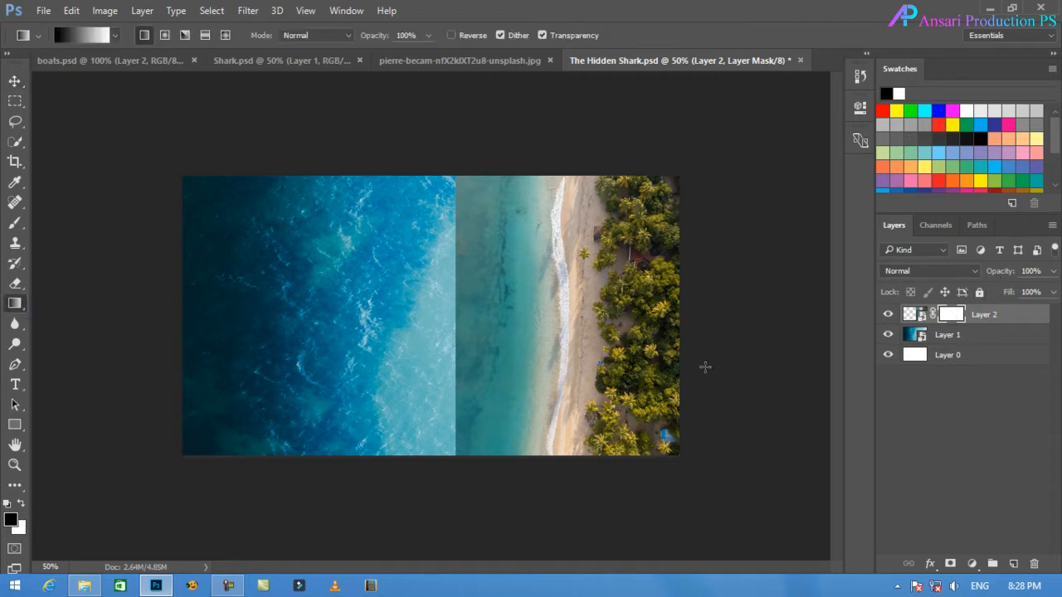
{"action": "left_click_drag", "start_coordinate": [456, 327], "coordinate": [679, 331]}
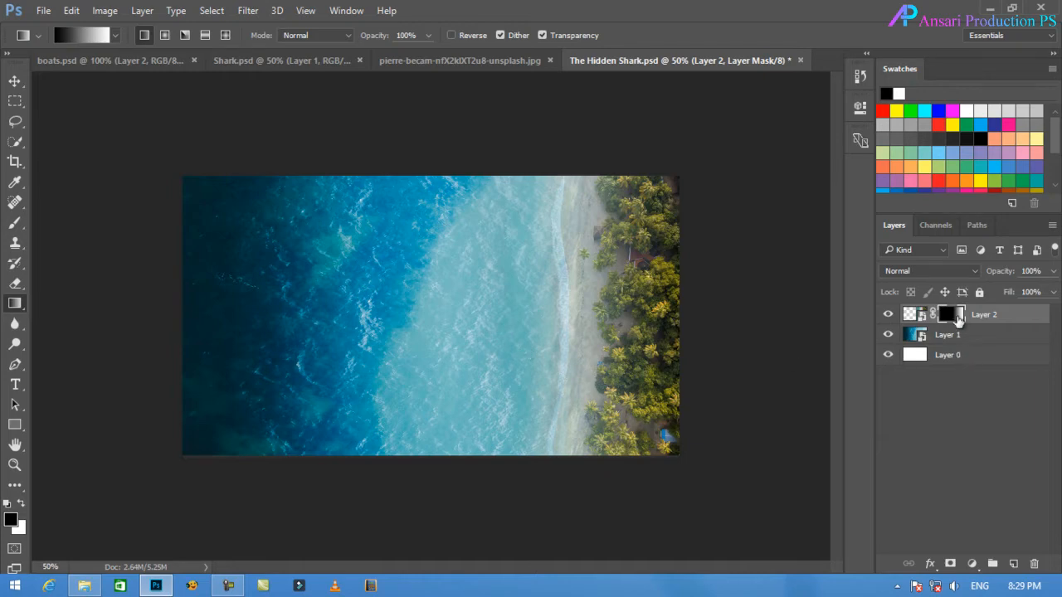
Paint white on the beach layer's mask with a soft round brush enlarged to 400 px to restore the shoreline and trees.
{"action": "left_click", "coordinate": [15, 223]}
{"action": "right_click", "coordinate": [339, 243]}
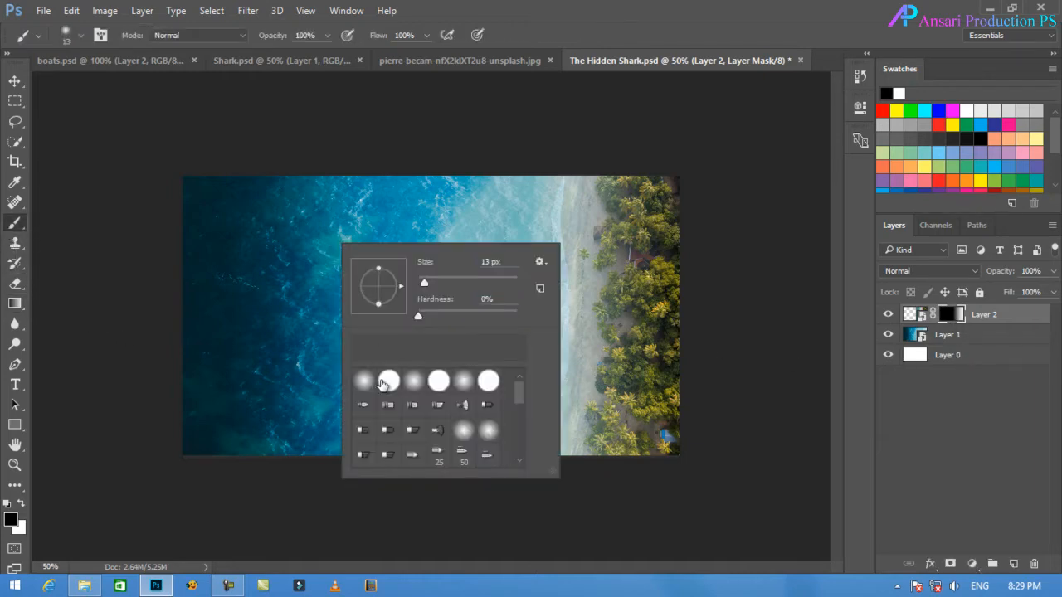
{"action": "left_click", "coordinate": [372, 383]}
{"action": "key", "text": "Return"}
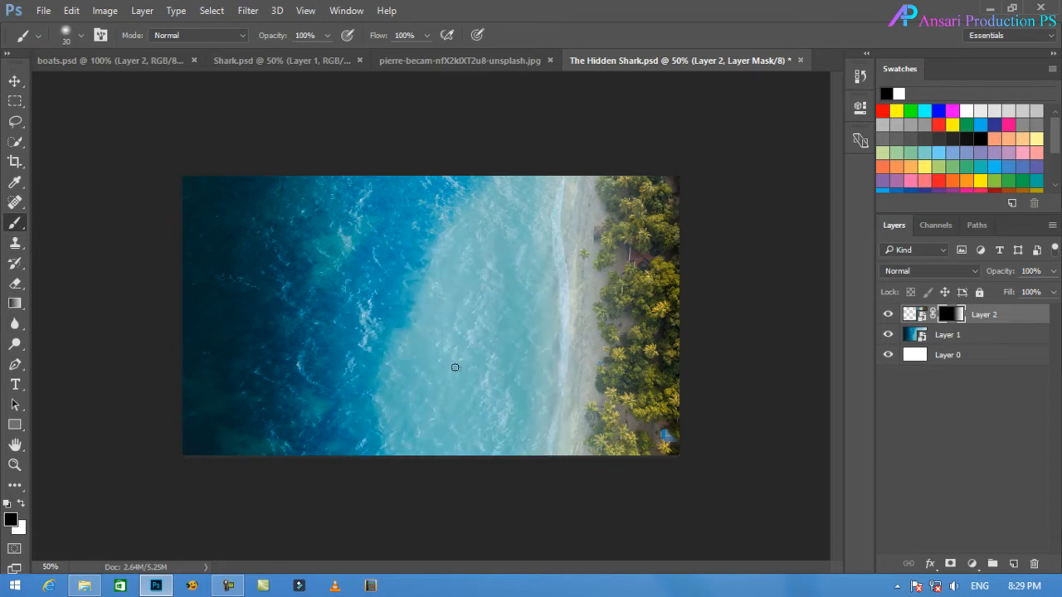
{"action": "key", "text": "bracketright"}
{"action": "key", "text": "bracketright"}
{"action": "key", "text": "bracketright"}
{"action": "key", "text": "bracketright"}
{"action": "key", "text": "bracketright"}
{"action": "key", "text": "bracketright"}
{"action": "key", "text": "bracketright"}
{"action": "key", "text": "bracketright"}
{"action": "key", "text": "bracketright"}
{"action": "key", "text": "bracketright"}
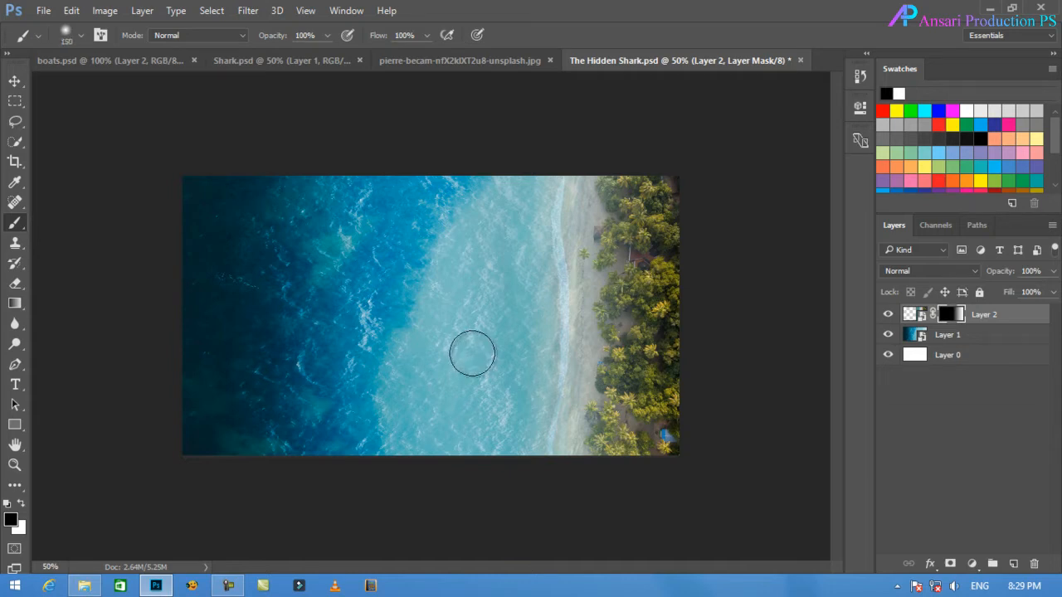
{"action": "left_click", "coordinate": [23, 504]}
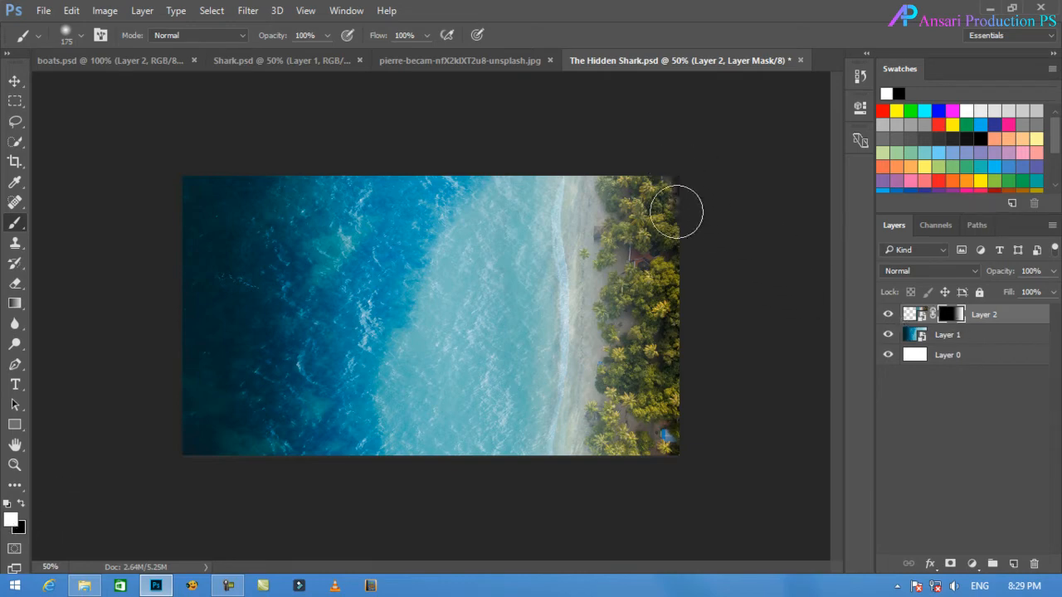
{"action": "key", "text": "bracketright"}
{"action": "key", "text": "bracketright"}
{"action": "key", "text": "bracketright"}
{"action": "key", "text": "bracketright"}
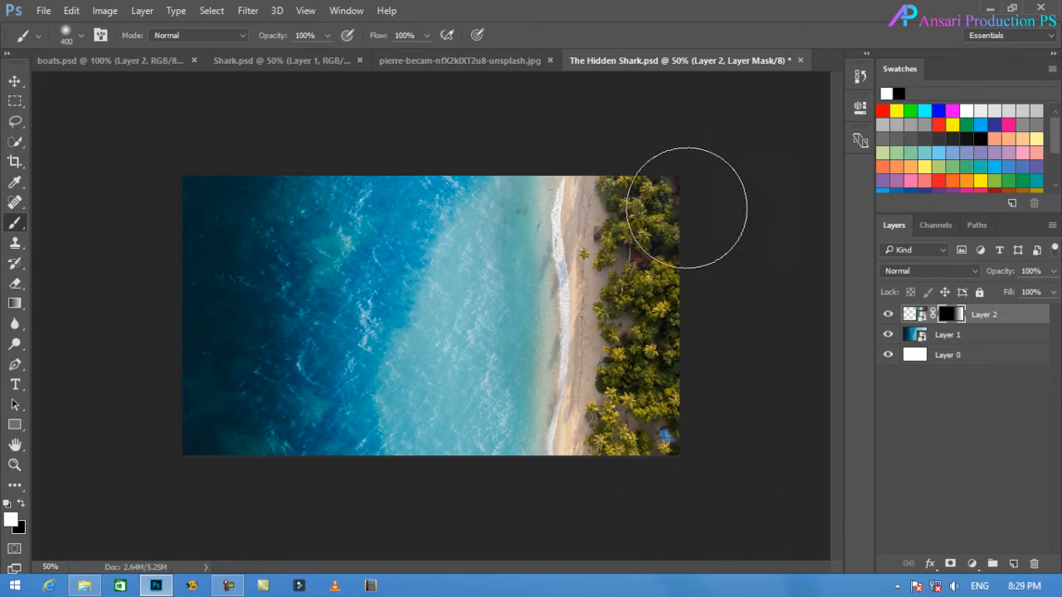
Close the source document of the beach photo without saving its changes.
{"action": "left_click", "coordinate": [17, 83]}
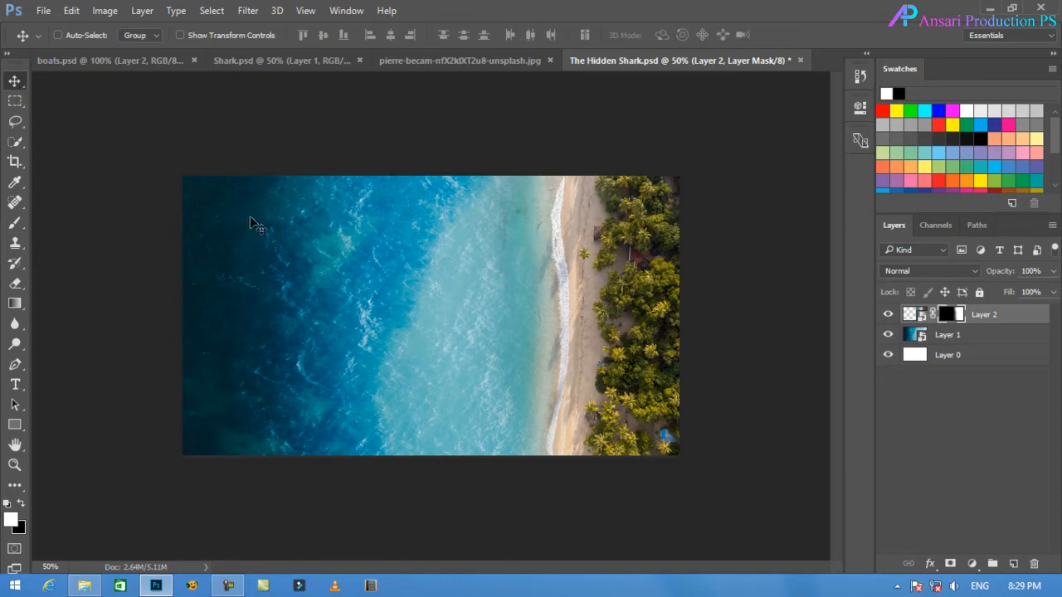
{"action": "left_click", "coordinate": [455, 61]}
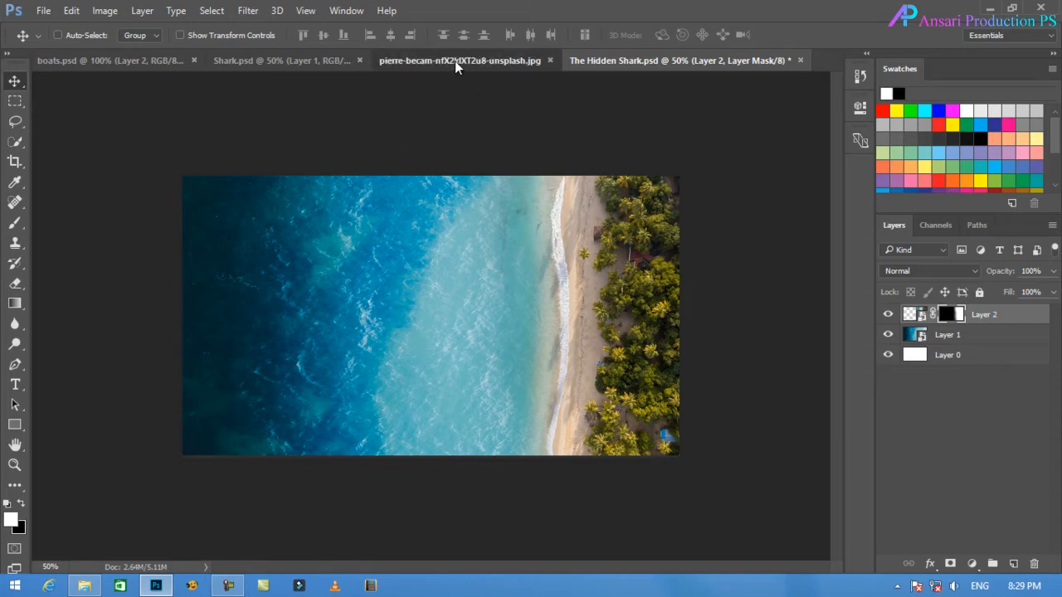
{"action": "key", "text": "d"}
{"action": "left_click", "coordinate": [642, 60]}
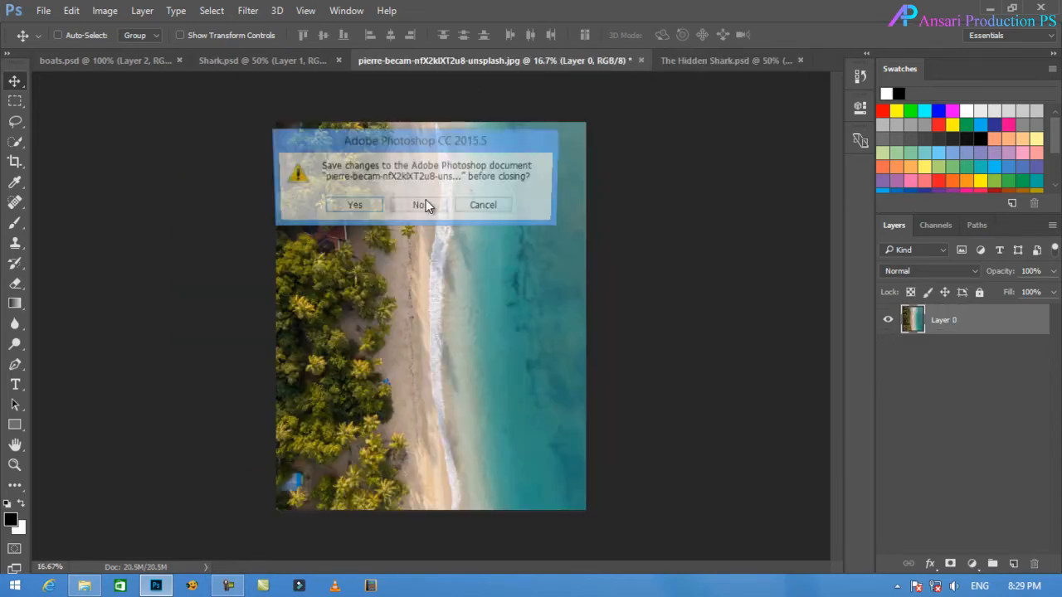
{"action": "left_click", "coordinate": [402, 206]}
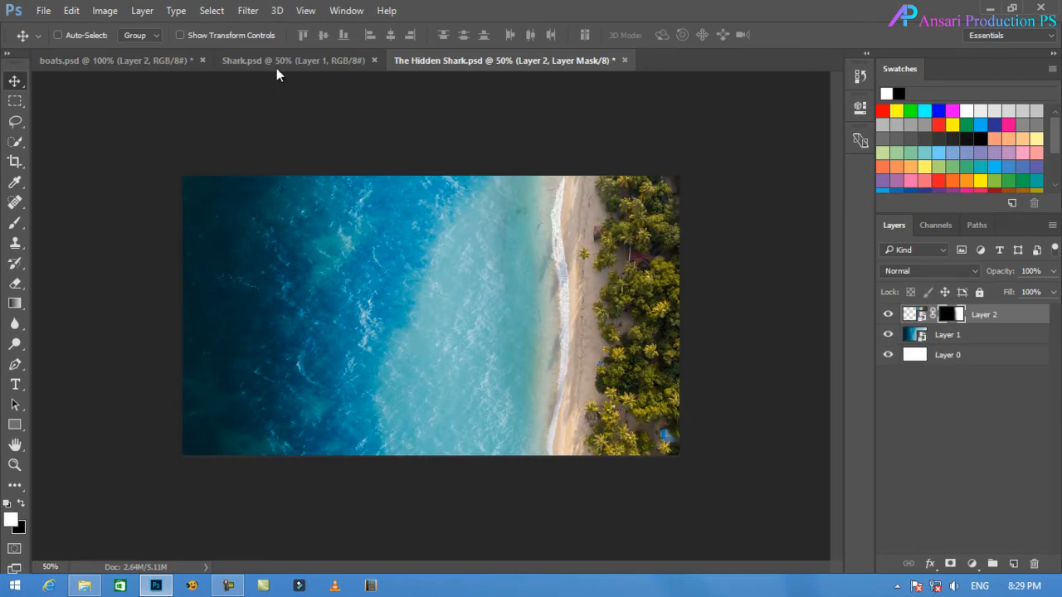
Bring the masked shark layer from Shark.psd into The Hidden Shark.psd and close Shark.psd.
{"action": "left_click", "coordinate": [275, 62]}
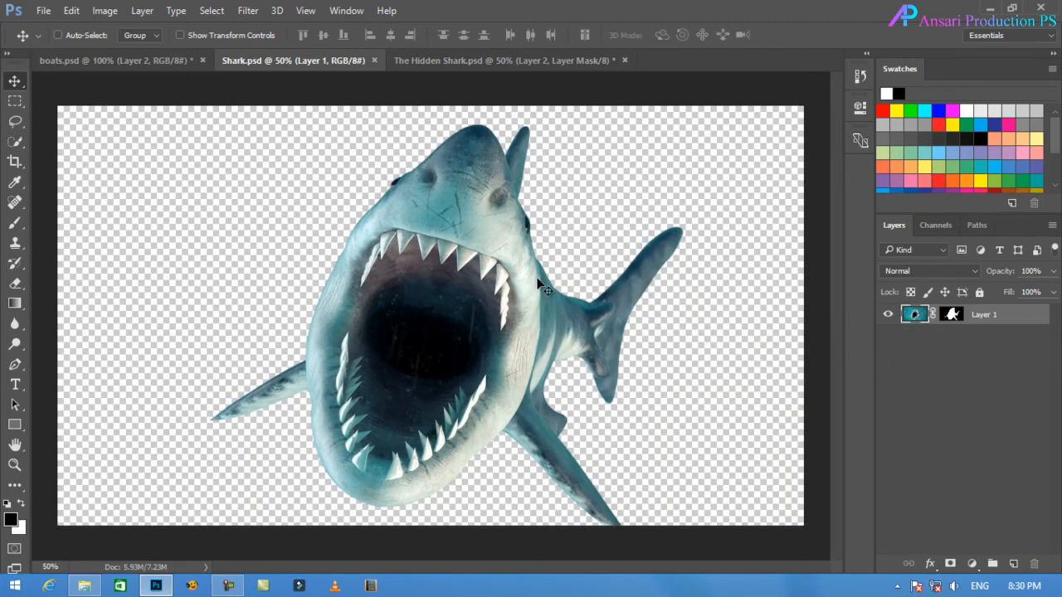
{"action": "left_click_drag", "start_coordinate": [430, 265], "coordinate": [405, 327]}
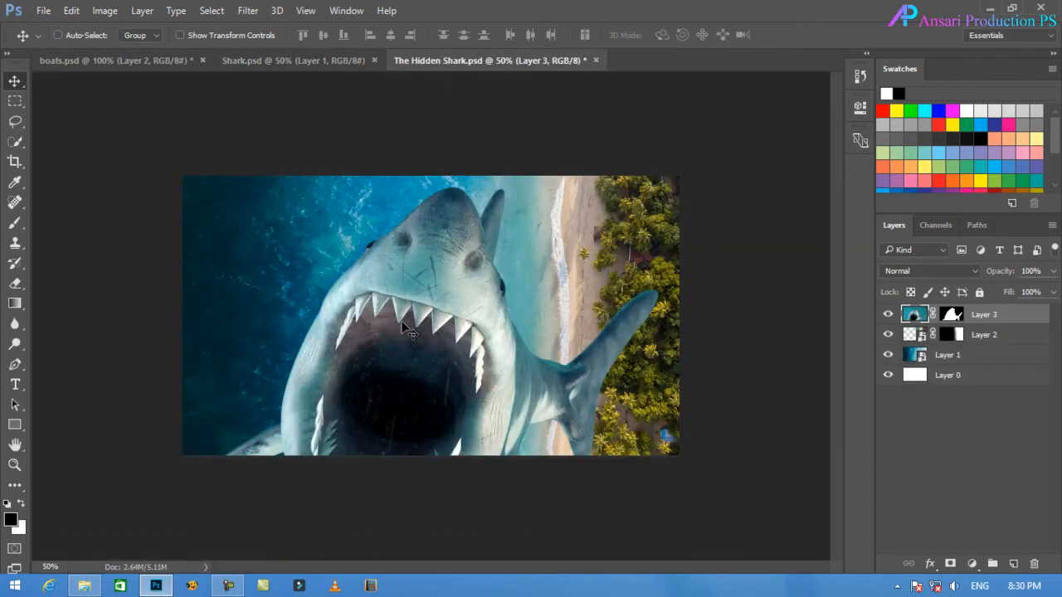
{"action": "left_click", "coordinate": [337, 62]}
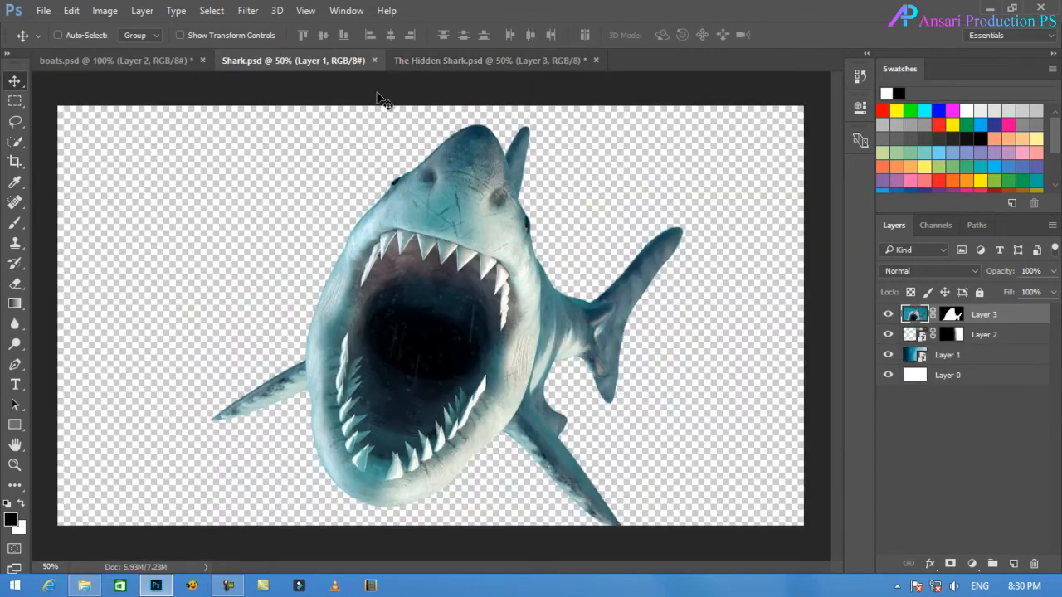
{"action": "left_click", "coordinate": [374, 61]}
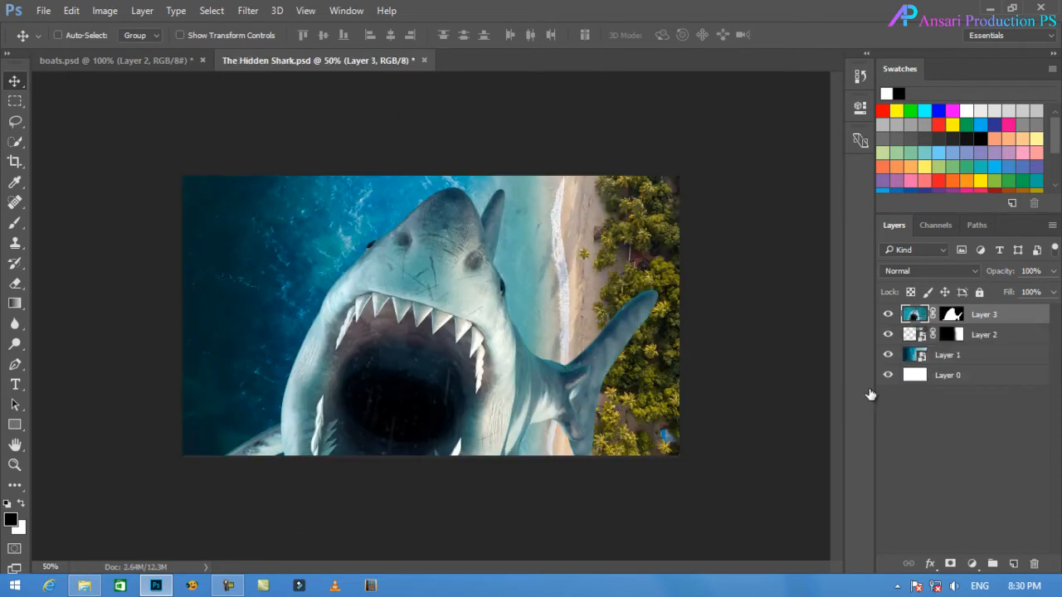
Convert the shark layer to a smart object and shift it up and left on the canvas.
{"action": "left_click_drag", "start_coordinate": [454, 399], "coordinate": [433, 349]}
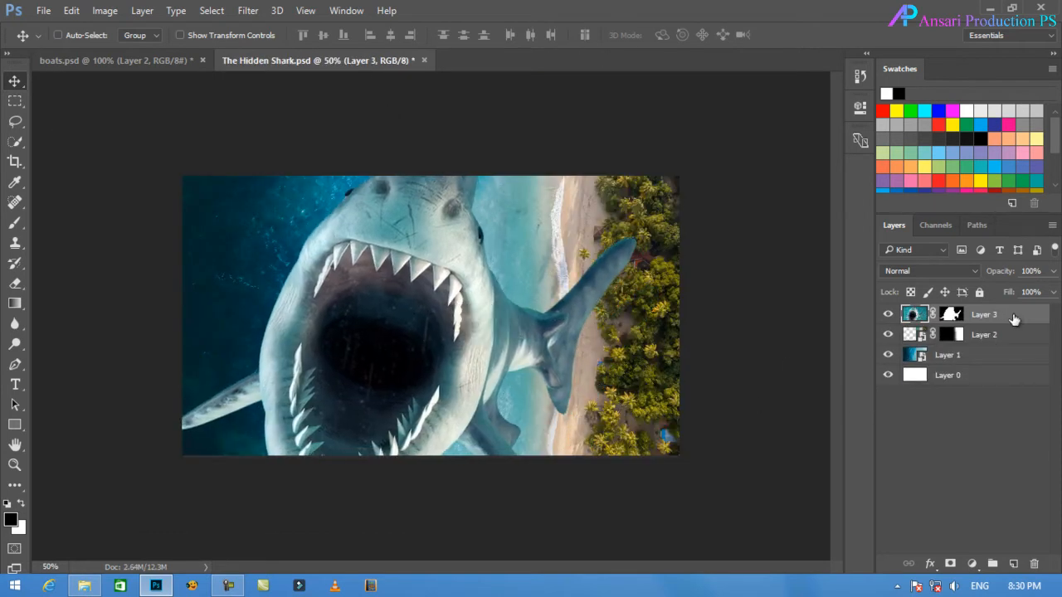
{"action": "right_click", "coordinate": [1013, 320]}
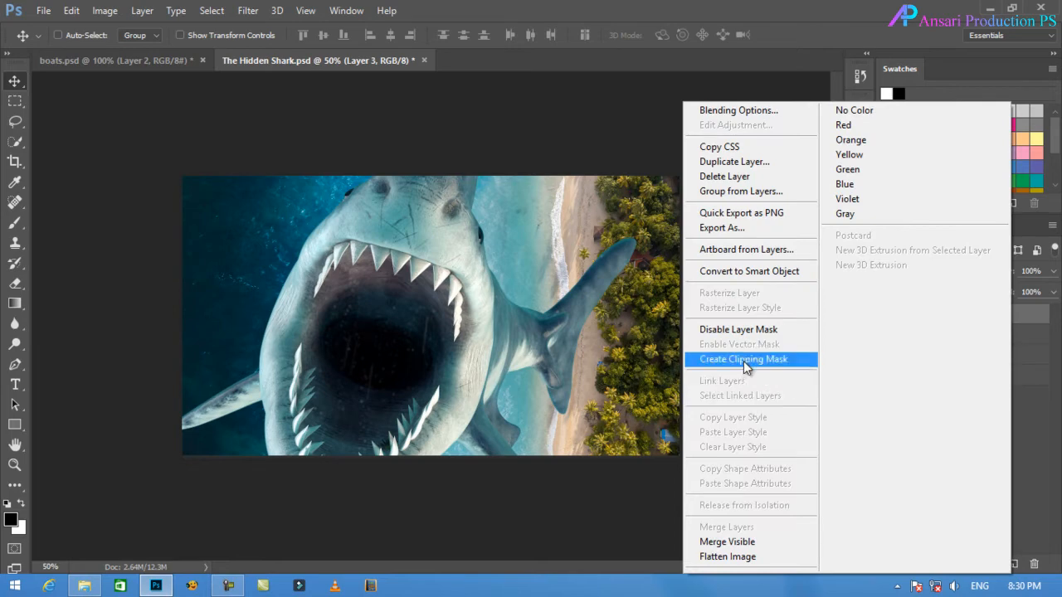
{"action": "left_click", "coordinate": [746, 272]}
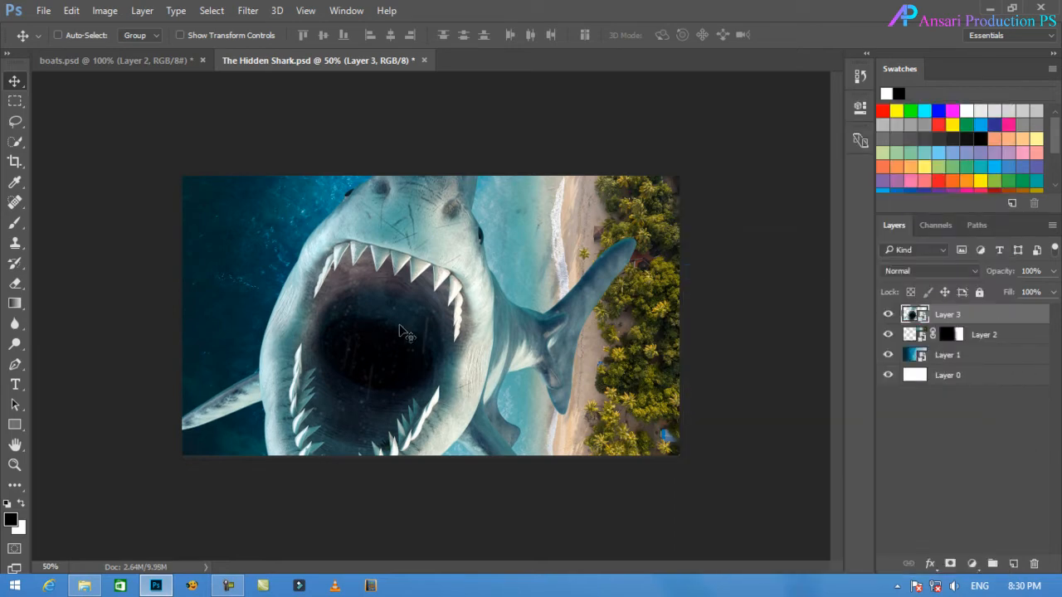
{"action": "left_click_drag", "start_coordinate": [407, 334], "coordinate": [384, 322]}
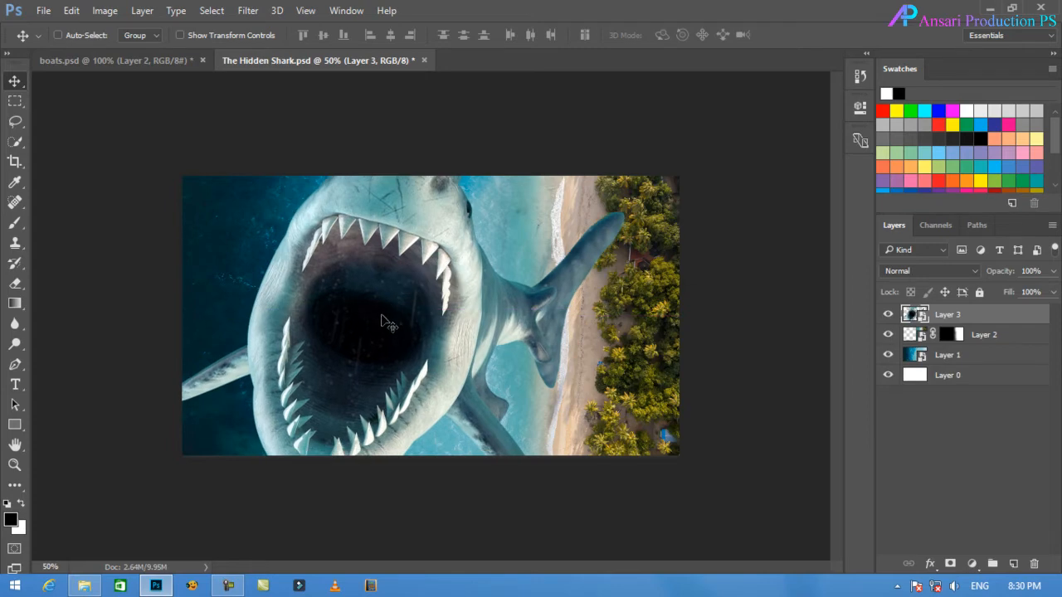
Flip the shark layer horizontally with Free Transform.
{"action": "left_click", "coordinate": [43, 10]}
{"action": "mouse_move", "coordinate": [71, 10]}
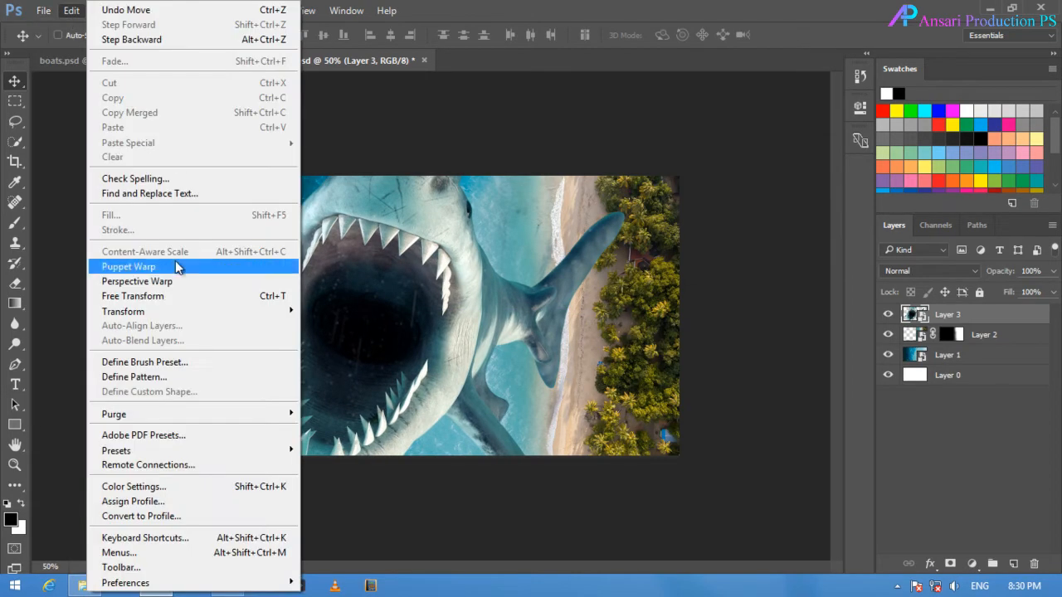
{"action": "left_click", "coordinate": [165, 296]}
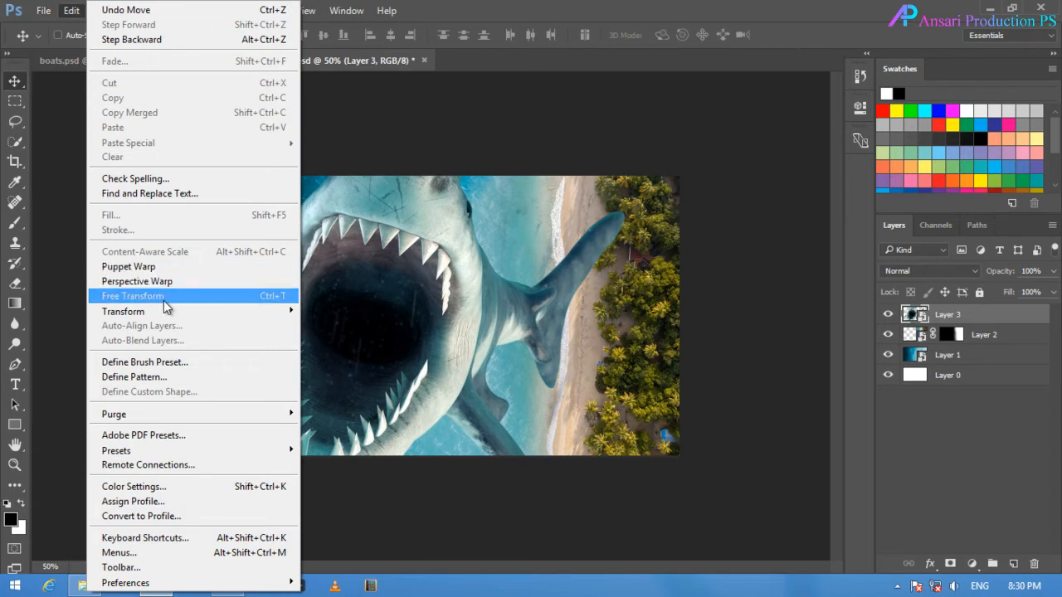
{"action": "right_click", "coordinate": [394, 400]}
{"action": "left_click", "coordinate": [439, 370]}
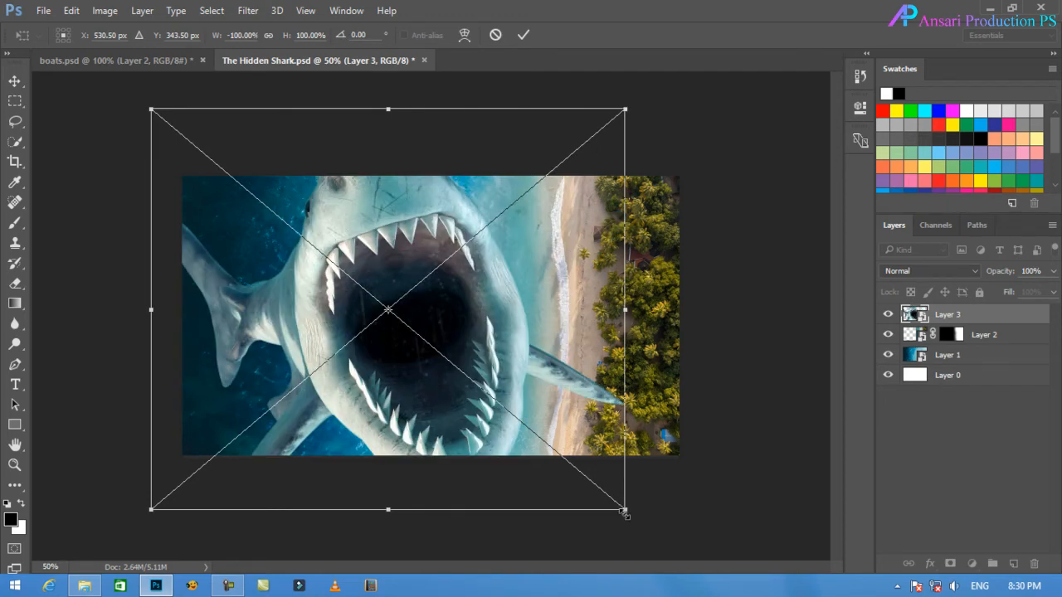
Scale the shark down proportionally to about 36.7% and place it over the dark ocean at X 290, Y 266.5 px.
{"action": "left_click_drag", "start_coordinate": [620, 507], "coordinate": [403, 326]}
{"action": "left_click_drag", "start_coordinate": [304, 272], "coordinate": [344, 351]}
{"action": "left_click_drag", "start_coordinate": [444, 406], "coordinate": [364, 337]}
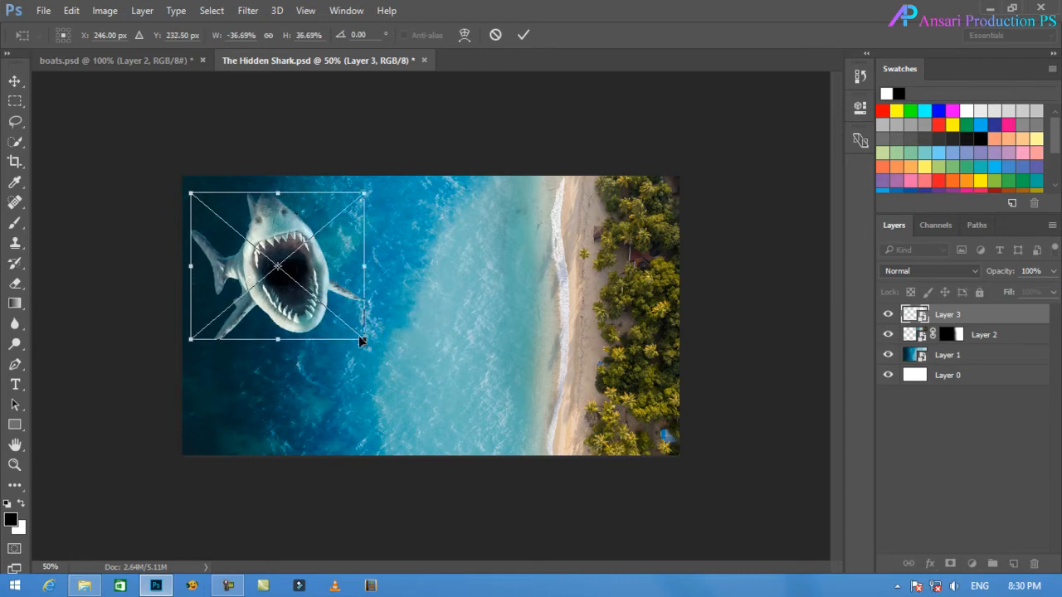
{"action": "left_click_drag", "start_coordinate": [291, 312], "coordinate": [307, 325]}
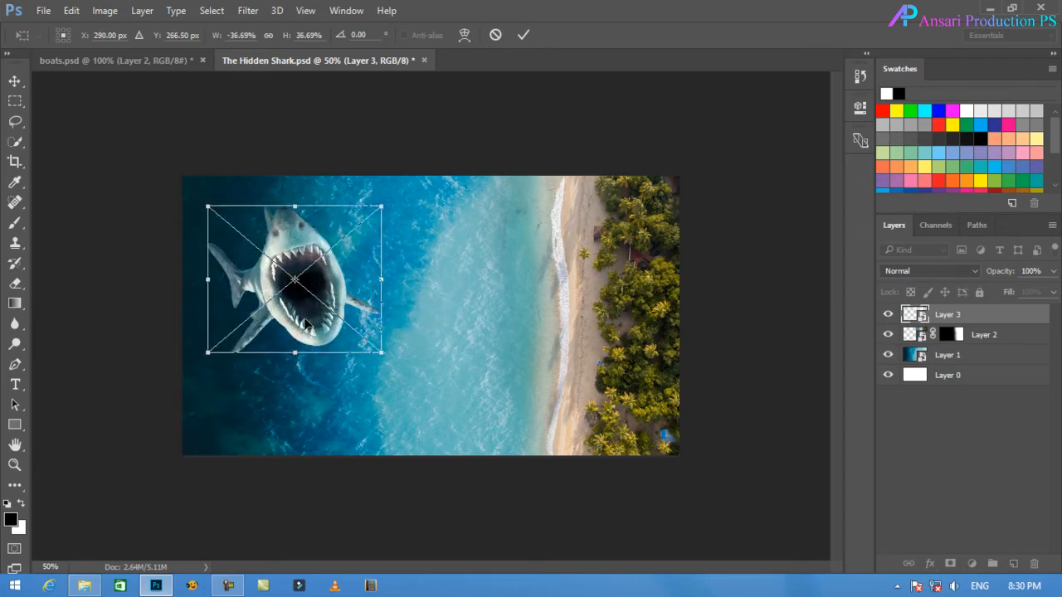
Apply the shark's scaling, set its layer's blend mode to Soft Light, and fine-tune its position over the dark ocean.
{"action": "left_click", "coordinate": [527, 37]}
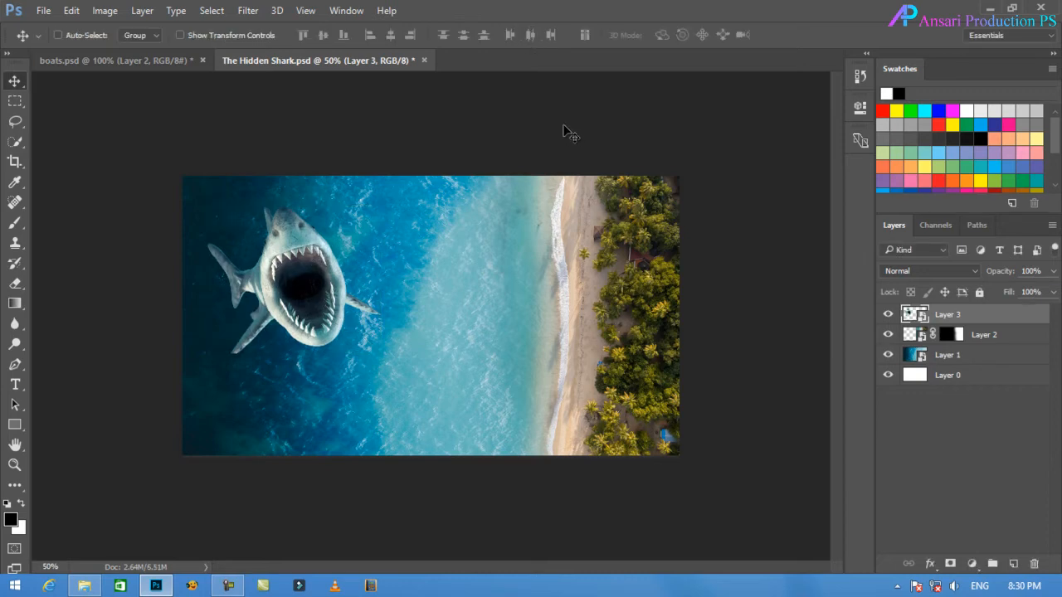
{"action": "left_click_drag", "start_coordinate": [292, 288], "coordinate": [301, 300]}
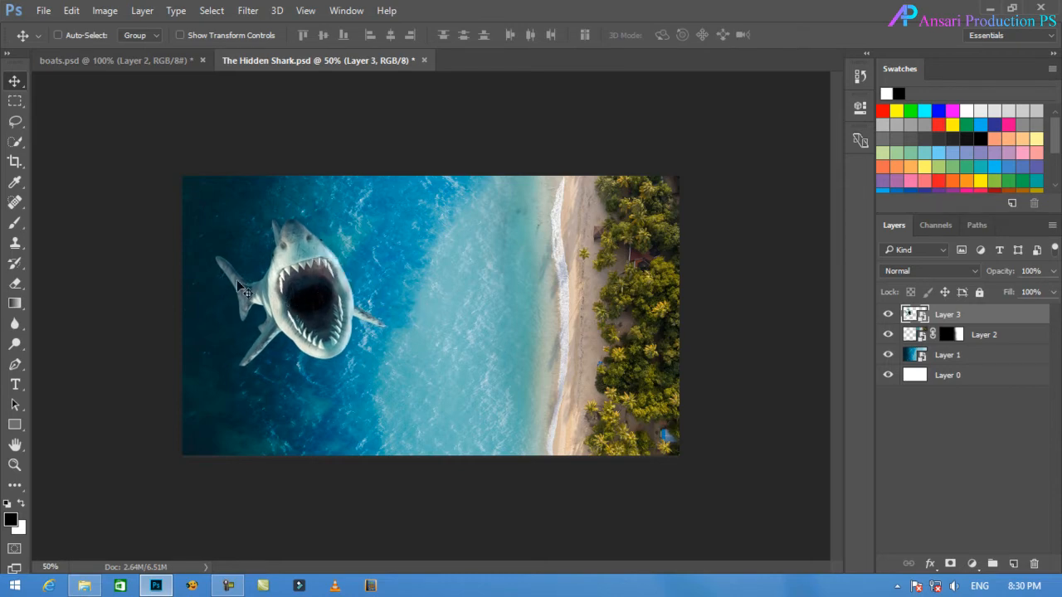
{"action": "left_click", "coordinate": [921, 271]}
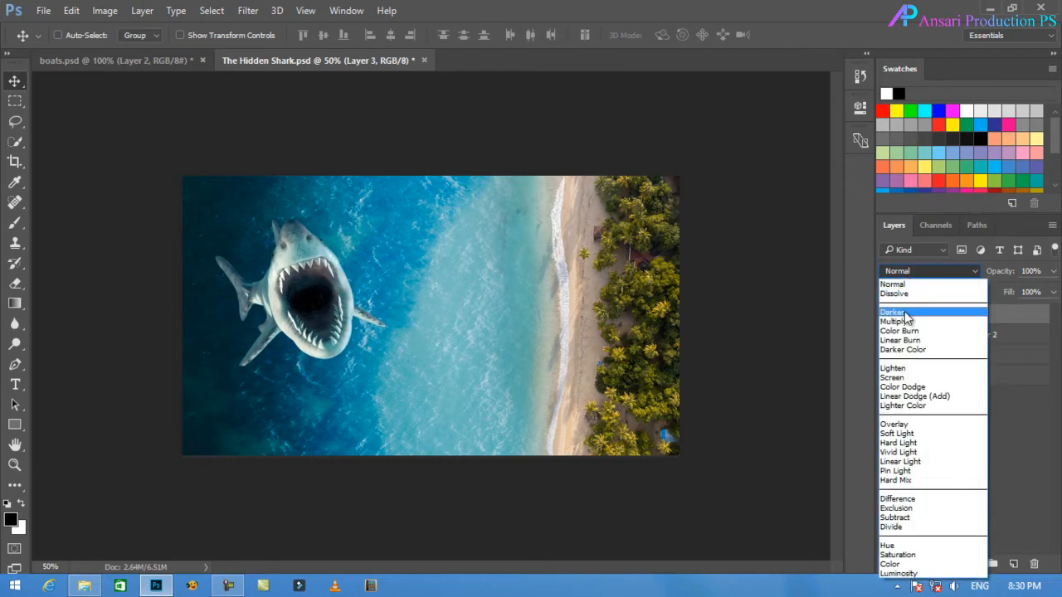
{"action": "left_click", "coordinate": [892, 433]}
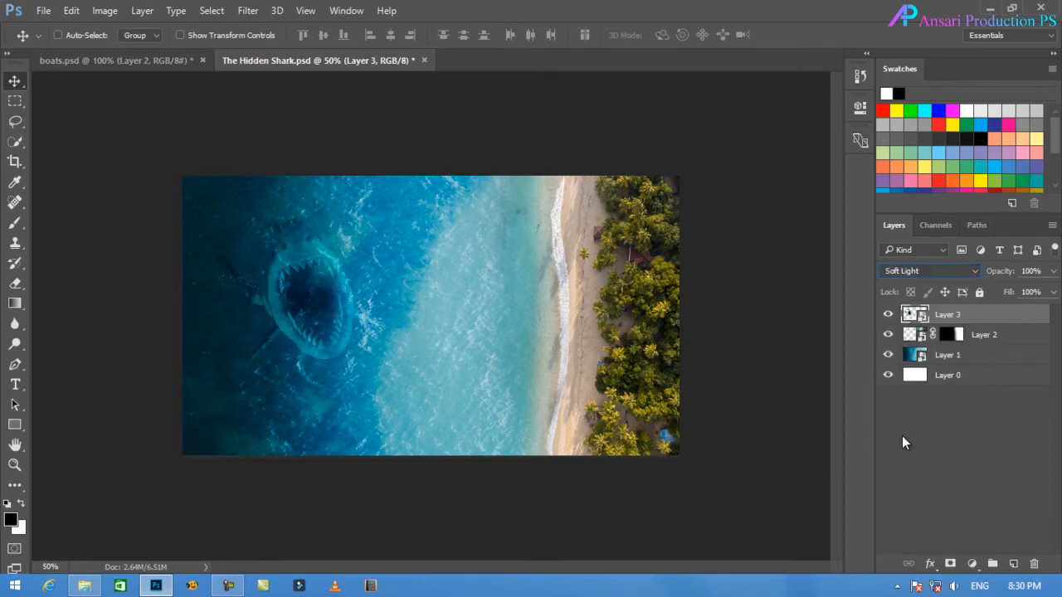
{"action": "left_click_drag", "start_coordinate": [311, 323], "coordinate": [315, 297]}
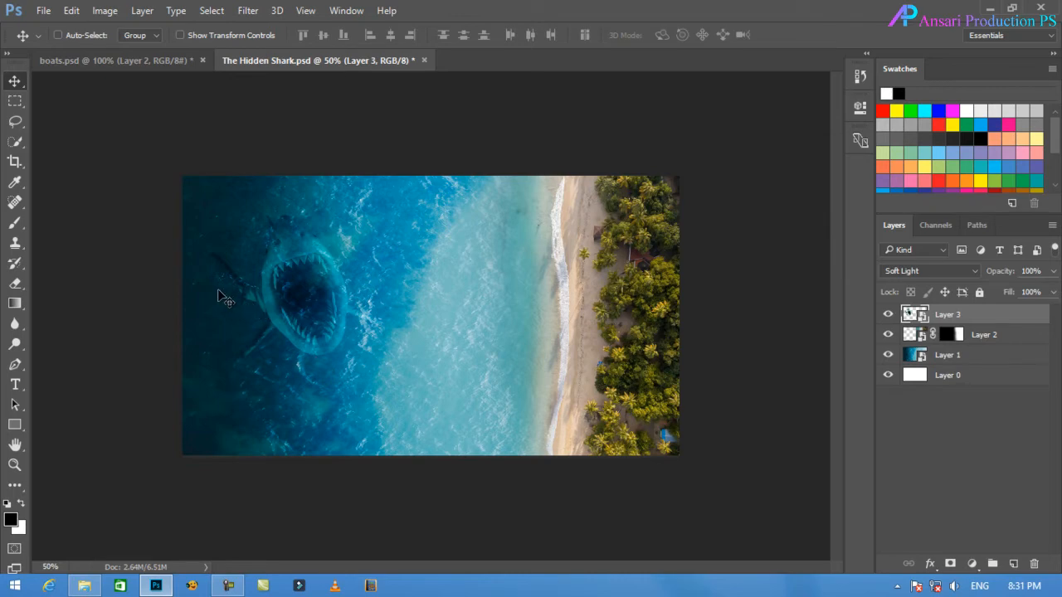
{"action": "left_click_drag", "start_coordinate": [296, 307], "coordinate": [300, 314]}
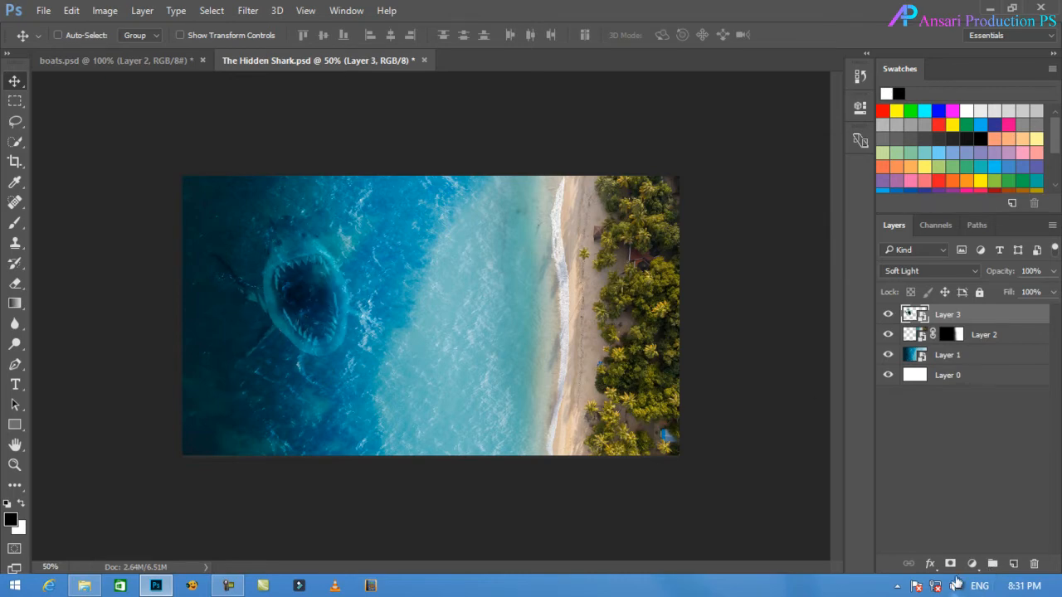
Add a layer mask to the shark layer and paint black over the tail with a soft 200 px brush.
{"action": "left_click", "coordinate": [949, 564]}
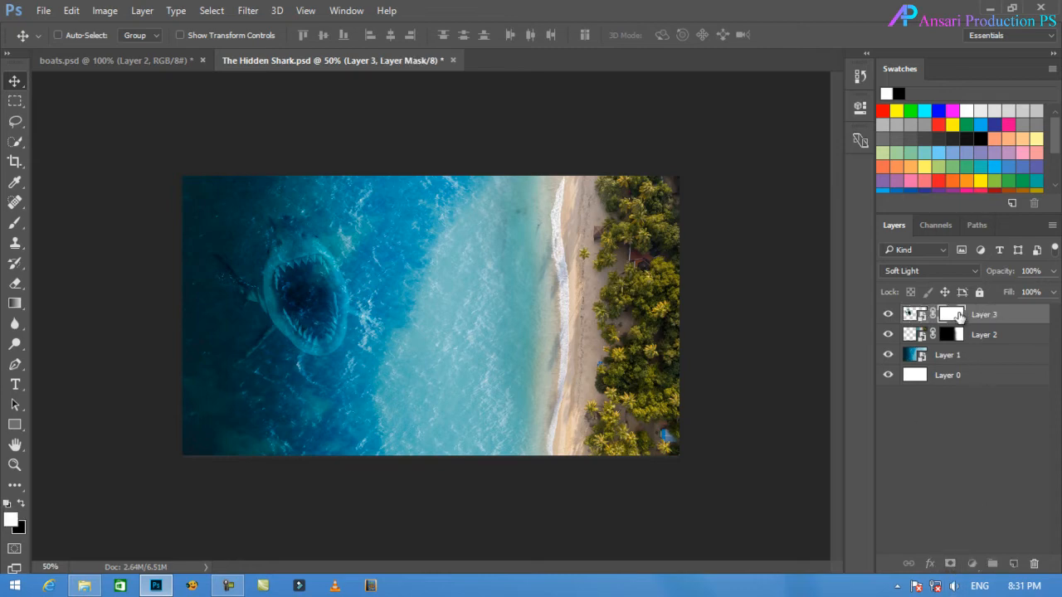
{"action": "left_click", "coordinate": [21, 505]}
{"action": "left_click", "coordinate": [13, 226]}
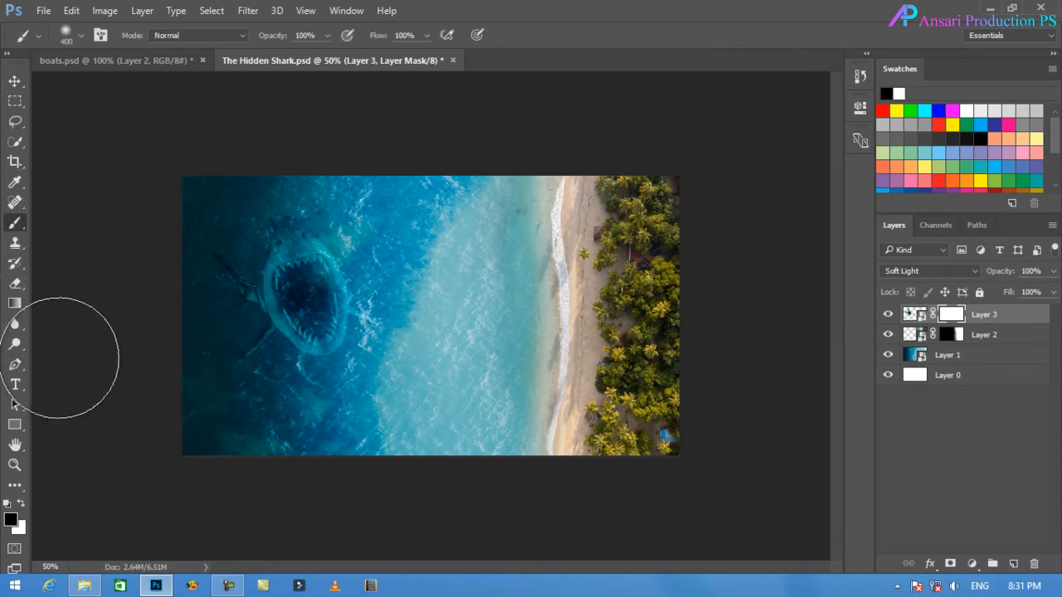
{"action": "key", "text": "bracketleft"}
{"action": "key", "text": "bracketleft"}
{"action": "key", "text": "bracketleft"}
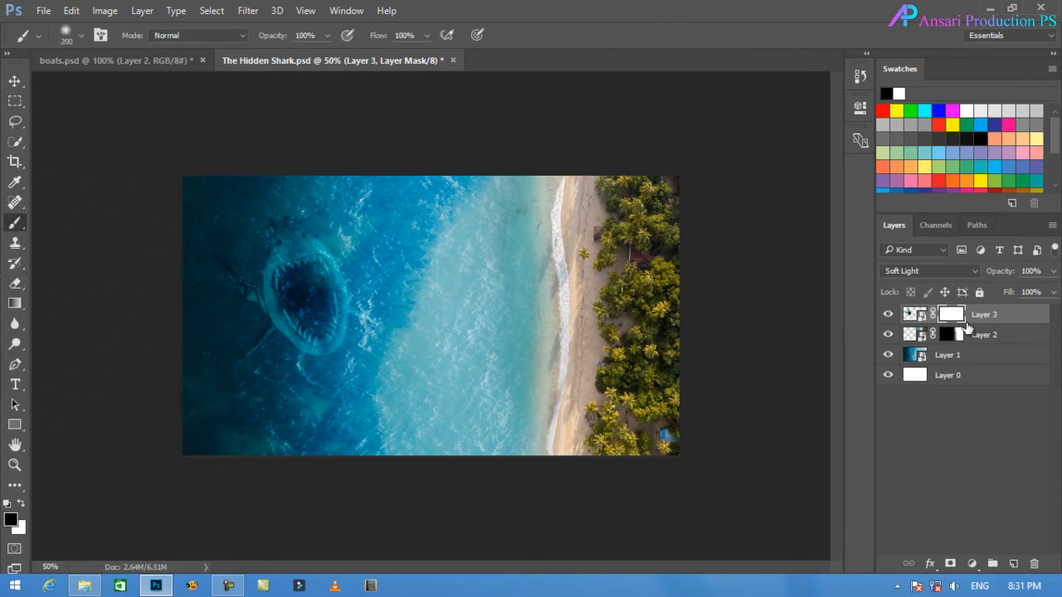
{"action": "mouse_move", "coordinate": [201, 304]}
{"action": "left_mouse_down"}
{"action": "mouse_move", "coordinate": [193, 253]}
{"action": "mouse_move", "coordinate": [193, 288]}
{"action": "mouse_move", "coordinate": [195, 256]}
{"action": "mouse_move", "coordinate": [187, 239]}
{"action": "left_mouse_up"}
Paint white on the shark's mask with a 125–150 px brush to restore part of the tail area, and nudge the shark slightly left.
{"action": "key", "text": "bracketright"}
{"action": "key", "text": "bracketright"}
{"action": "key", "text": "bracketright"}
{"action": "left_click", "coordinate": [21, 504]}
{"action": "key", "text": "bracketleft"}
{"action": "key", "text": "bracketleft"}
{"action": "key", "text": "bracketleft"}
{"action": "key", "text": "bracketleft"}
{"action": "key", "text": "bracketleft"}
{"action": "key", "text": "bracketleft"}
{"action": "key", "text": "bracketleft"}
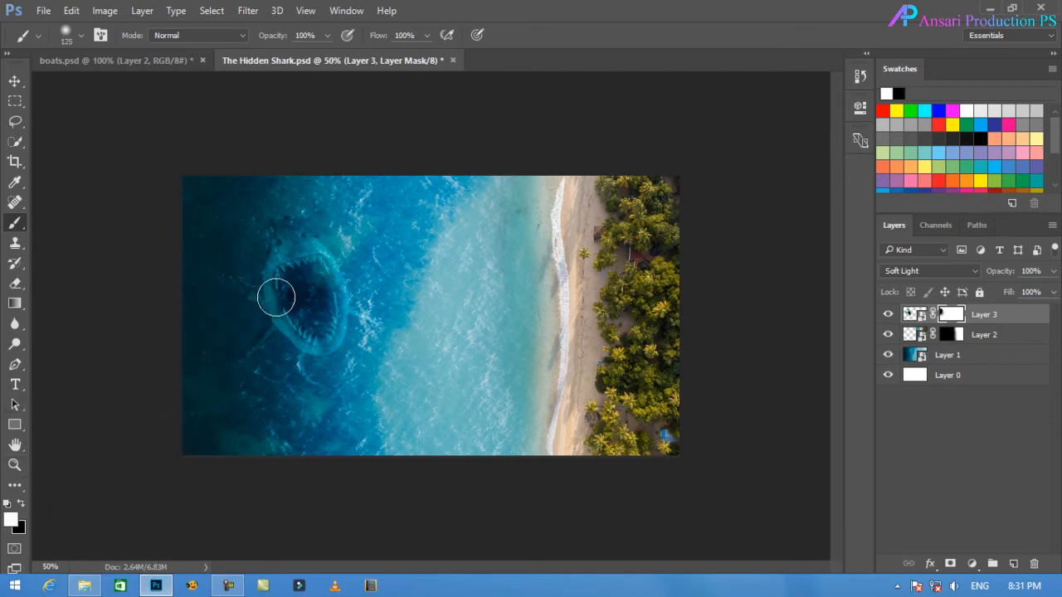
{"action": "key", "text": "bracketright"}
{"action": "key", "text": "bracketright"}
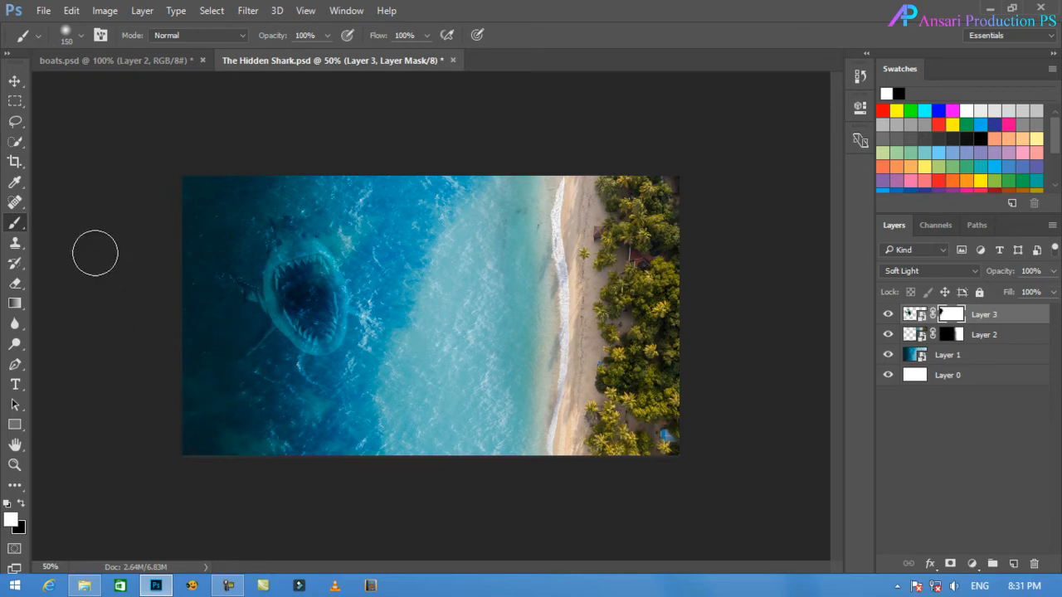
{"action": "left_click", "coordinate": [14, 83]}
{"action": "left_click_drag", "start_coordinate": [303, 316], "coordinate": [306, 315]}
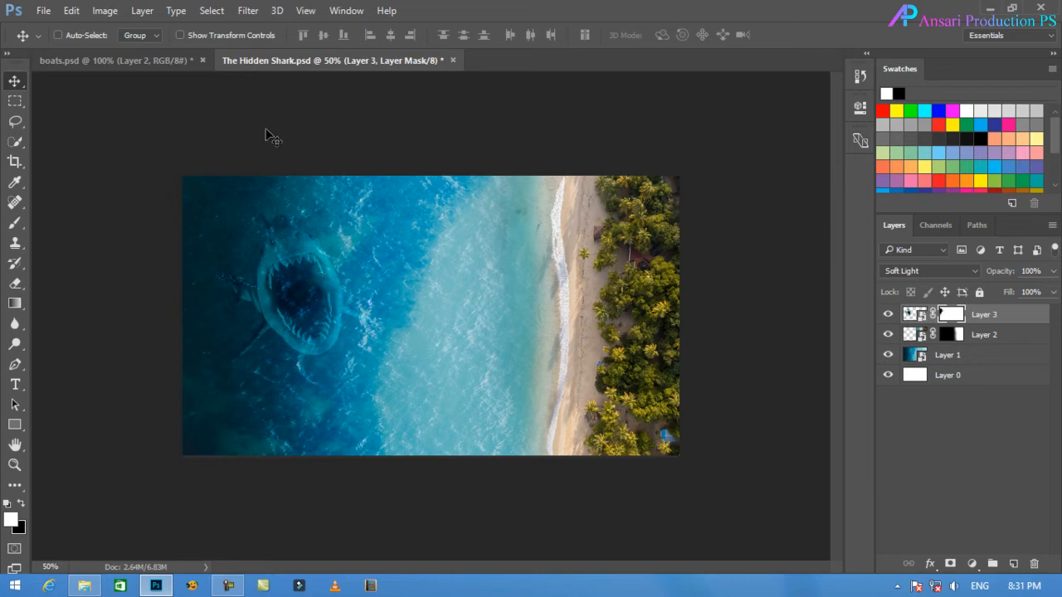
Bring both boat layers from boats.psd into The Hidden Shark.psd and close boats.psd without saving.
{"action": "left_click", "coordinate": [160, 64]}
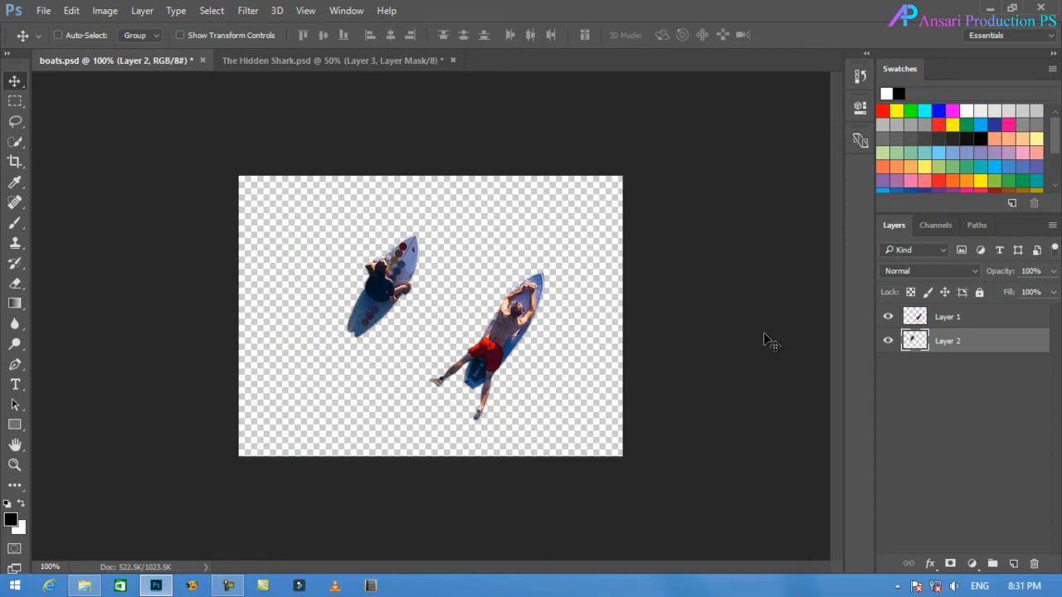
{"action": "left_click", "coordinate": [977, 318]}
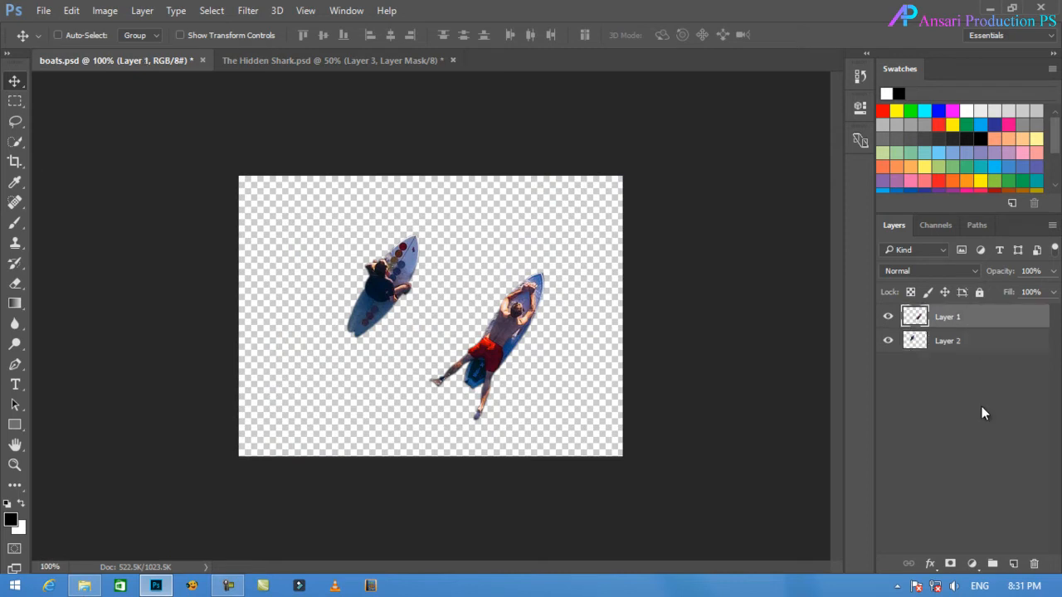
{"action": "left_click", "coordinate": [974, 351], "text": "shift"}
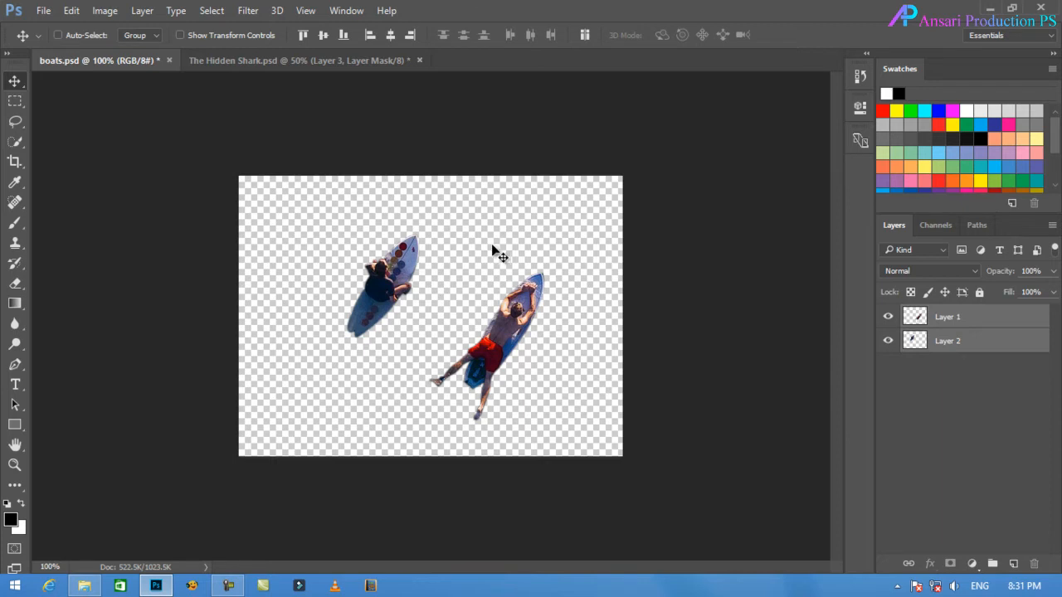
{"action": "left_click_drag", "start_coordinate": [395, 261], "coordinate": [398, 345]}
{"action": "left_click_drag", "start_coordinate": [430, 393], "coordinate": [312, 337]}
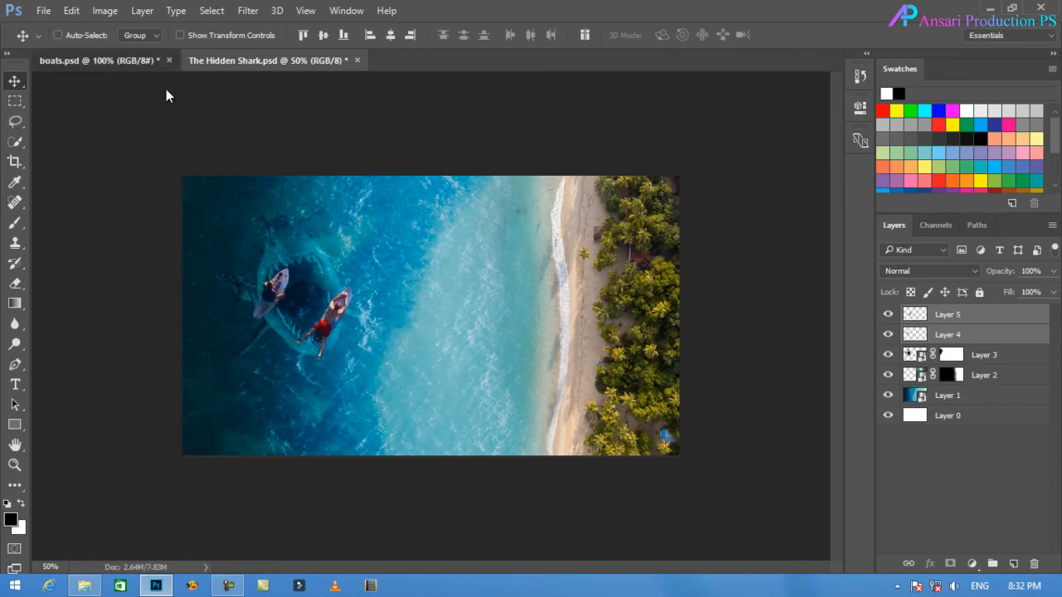
{"action": "key", "text": "ctrl+Tab"}
{"action": "left_click", "coordinate": [168, 61]}
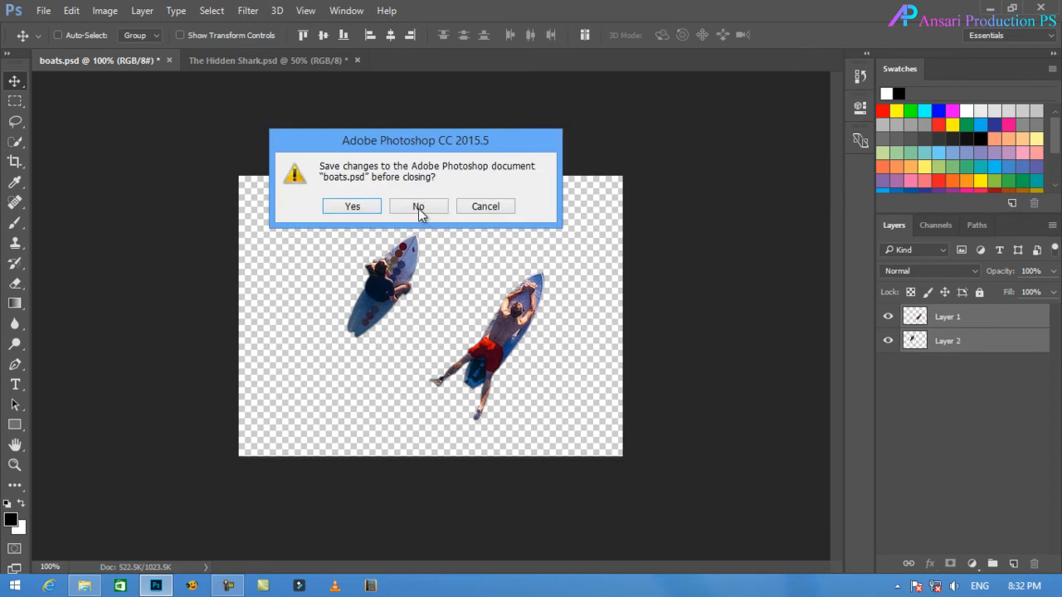
{"action": "left_click", "coordinate": [417, 208]}
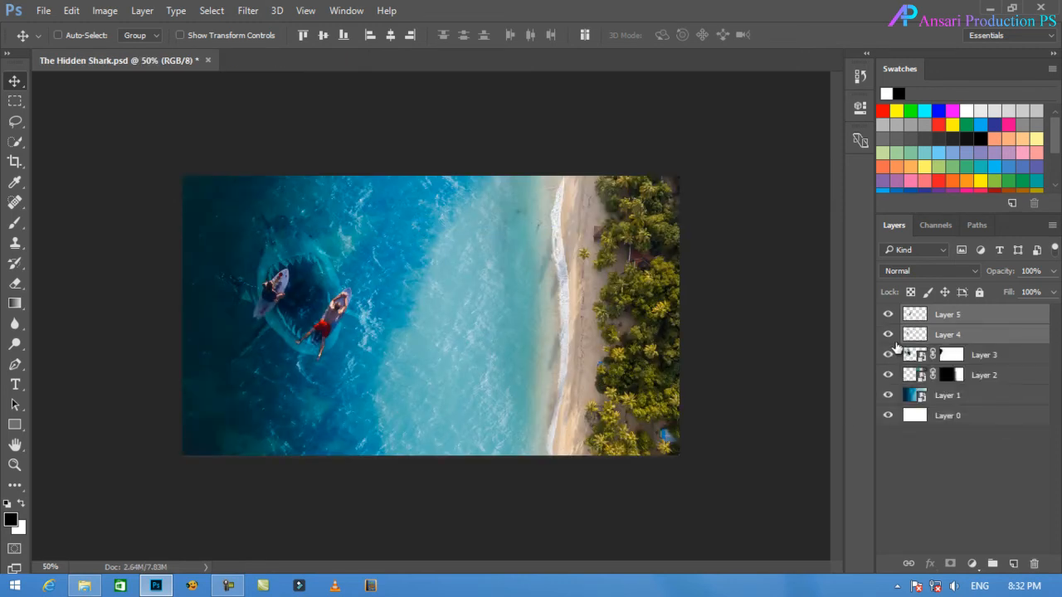
Rotate both boat layers clockwise together with Free Transform until the boards lie roughly horizontal, and shift them left.
{"action": "key", "text": "ctrl"}
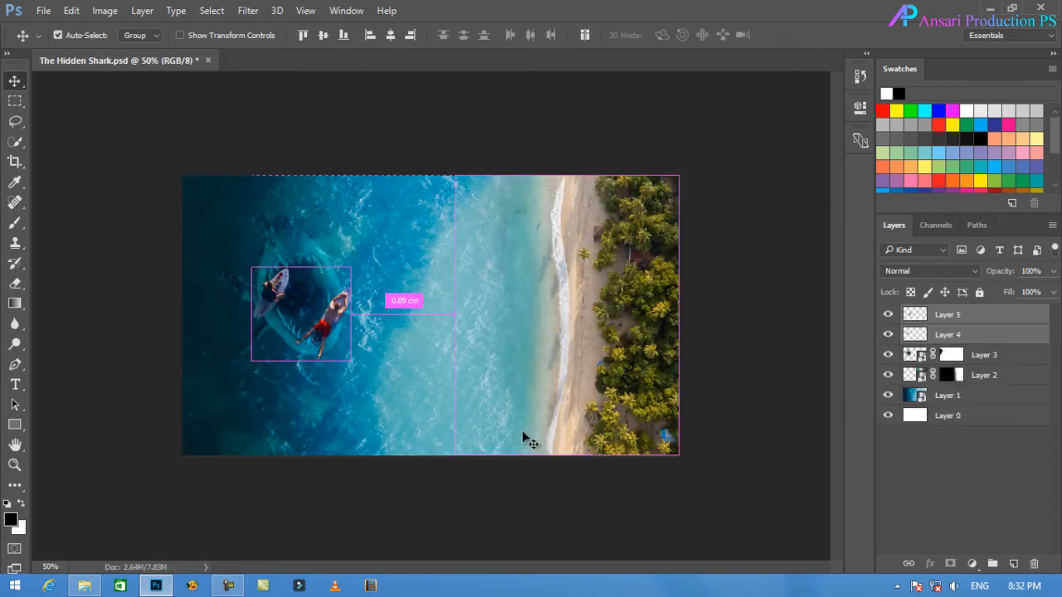
{"action": "key", "text": "ctrl+t"}
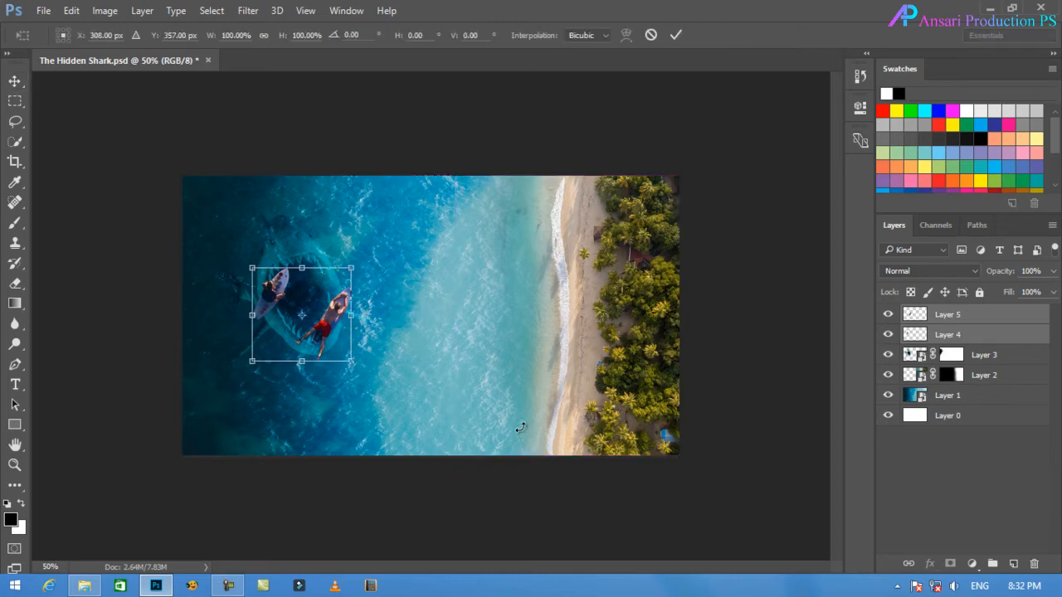
{"action": "left_click_drag", "start_coordinate": [397, 393], "coordinate": [292, 445]}
{"action": "key", "text": "Return"}
{"action": "left_click_drag", "start_coordinate": [283, 286], "coordinate": [234, 301]}
Reposition the shark on Layer 3 slightly down and right in relation to the boats.
{"action": "left_click", "coordinate": [979, 315]}
{"action": "left_click", "coordinate": [992, 356]}
{"action": "left_click_drag", "start_coordinate": [322, 285], "coordinate": [224, 304]}
{"action": "left_click", "coordinate": [991, 334]}
{"action": "left_click", "coordinate": [992, 317]}
Resize the seated rider's boat on Layer 4 with Free Transform and place it inside the shark's open mouth.
{"action": "left_click", "coordinate": [979, 335]}
{"action": "key", "text": "ctrl+t"}
{"action": "key", "text": "Return"}
{"action": "key", "text": "ctrl+t"}
{"action": "left_click_drag", "start_coordinate": [287, 330], "coordinate": [282, 336]}
{"action": "key", "text": "Return"}
{"action": "left_click_drag", "start_coordinate": [221, 300], "coordinate": [268, 338]}
Scale down the boarder in red shorts on Layer 5 and place him at the left edge of the shark's mouth.
{"action": "left_click", "coordinate": [979, 315]}
{"action": "key", "text": "ctrl+t"}
{"action": "key", "text": "Return"}
{"action": "key", "text": "ctrl+alt+z"}
{"action": "key", "text": "ctrl+alt+z"}
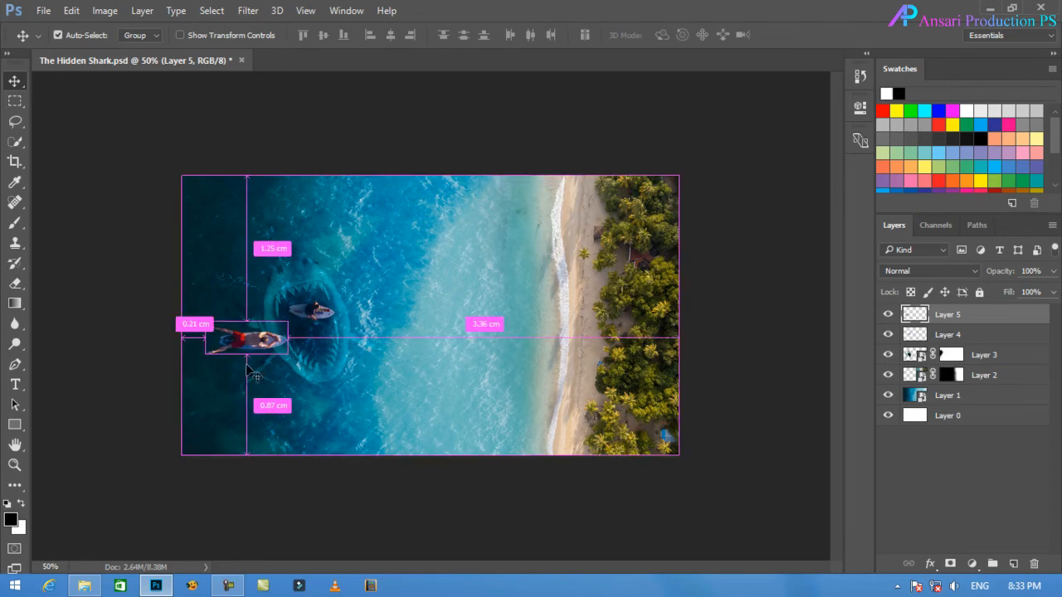
{"action": "key", "text": "ctrl+t"}
{"action": "left_click_drag", "start_coordinate": [207, 354], "coordinate": [214, 351]}
{"action": "key", "text": "Return"}
{"action": "left_click_drag", "start_coordinate": [371, 365], "coordinate": [359, 365]}
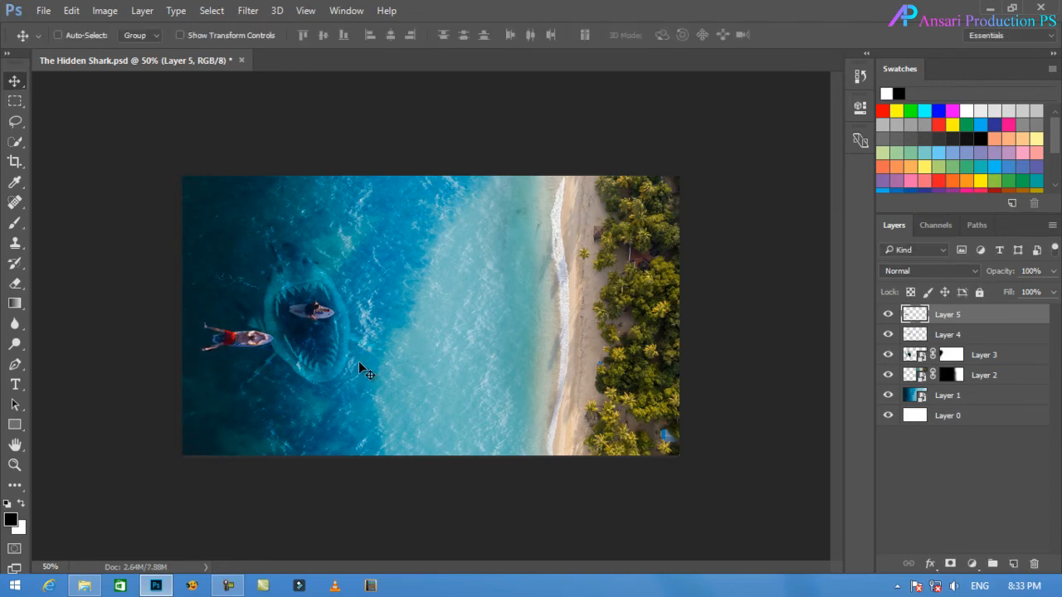
{"action": "left_click_drag", "start_coordinate": [247, 342], "coordinate": [259, 342]}
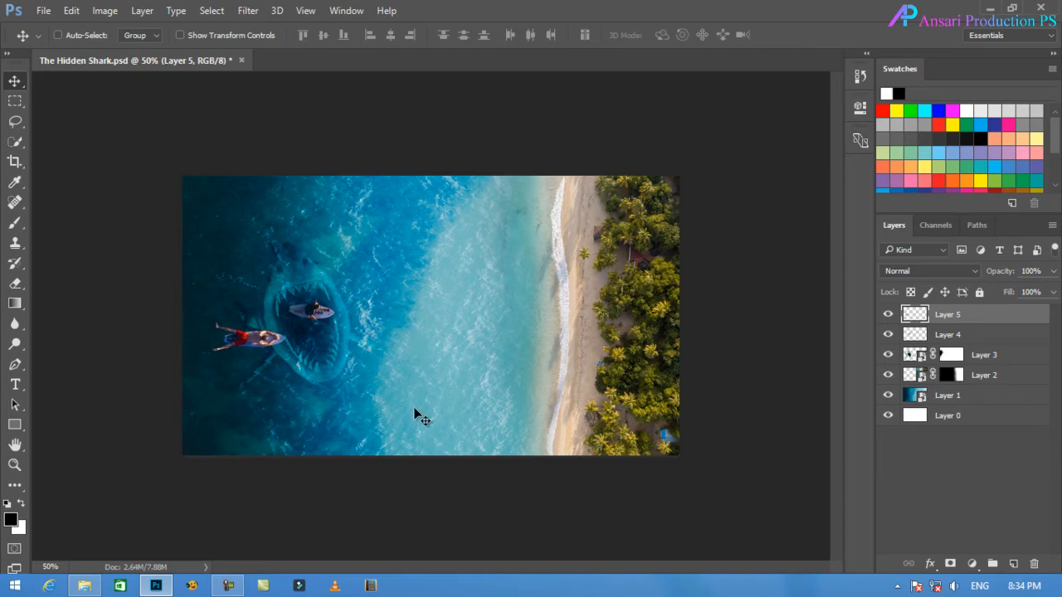
Merge Layer 5 and Layer 4 into a single boats layer and check it by switching its visibility off and on.
{"action": "left_click", "coordinate": [979, 341], "text": "shift"}
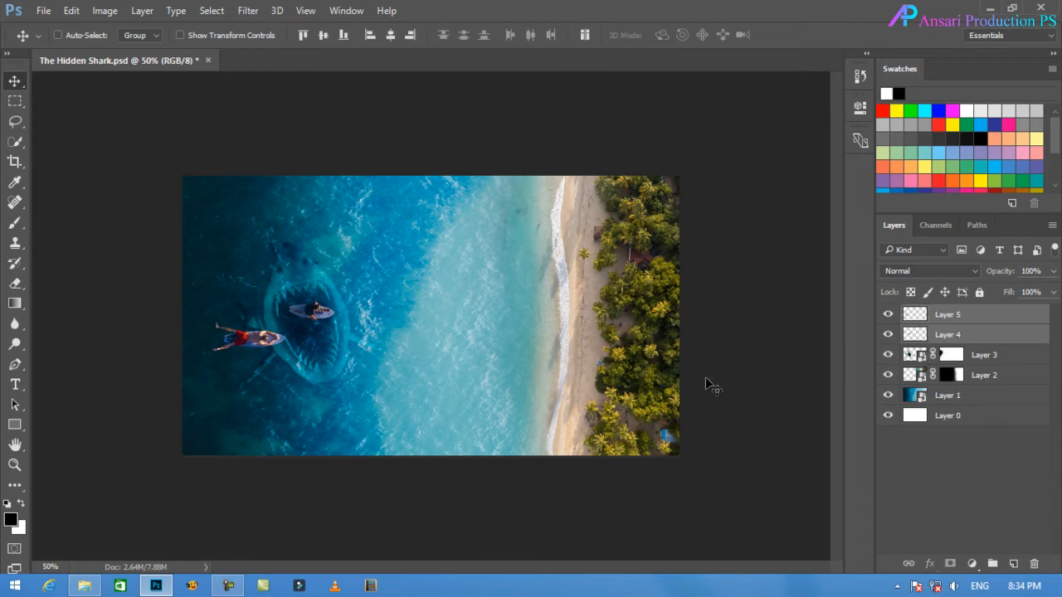
{"action": "key", "text": "ctrl+e"}
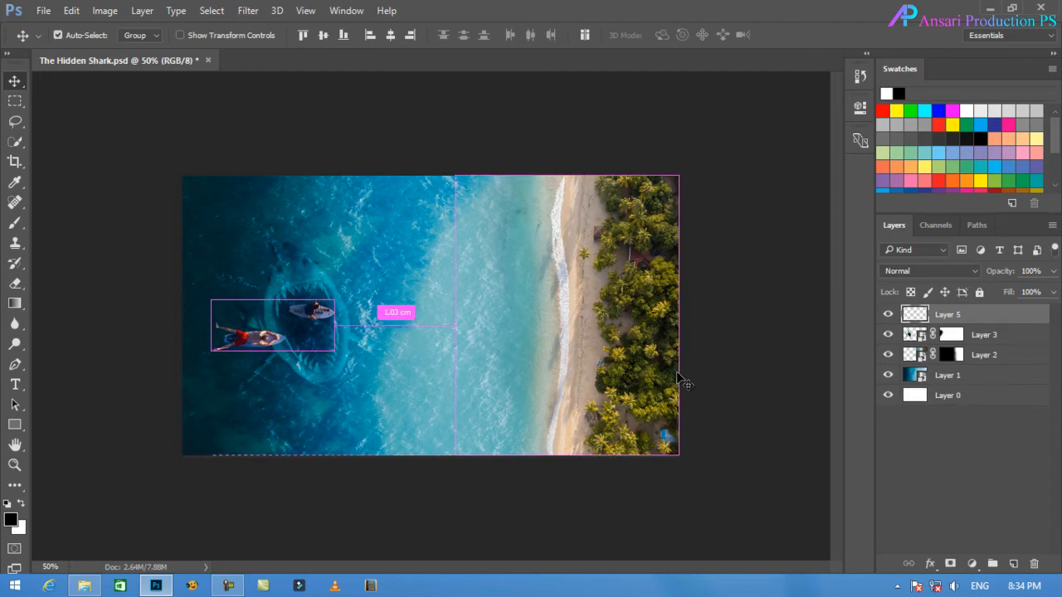
{"action": "left_click", "coordinate": [887, 315]}
{"action": "left_click", "coordinate": [887, 315]}
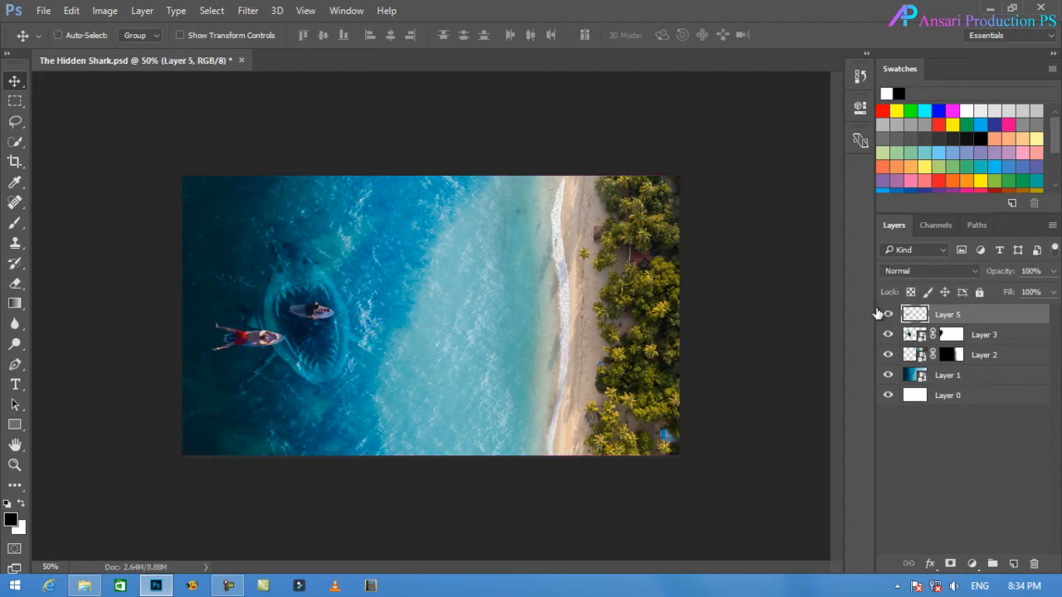
Add a Drop Shadow layer style to the merged boats layer with 60% opacity.
{"action": "double_click", "coordinate": [1028, 322]}
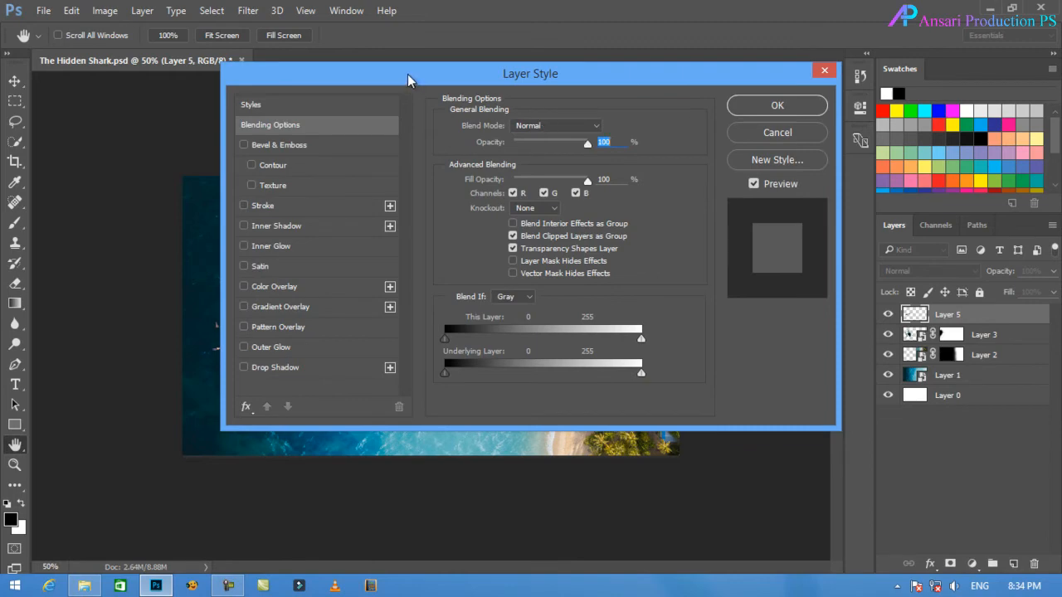
{"action": "left_click_drag", "start_coordinate": [407, 74], "coordinate": [605, 68]}
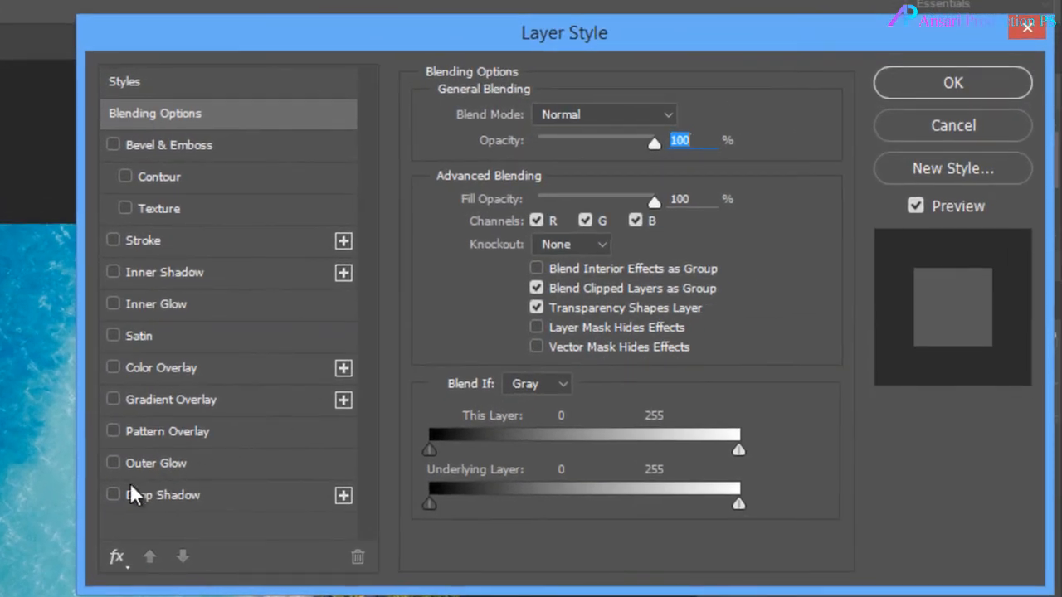
{"action": "left_click", "coordinate": [110, 497]}
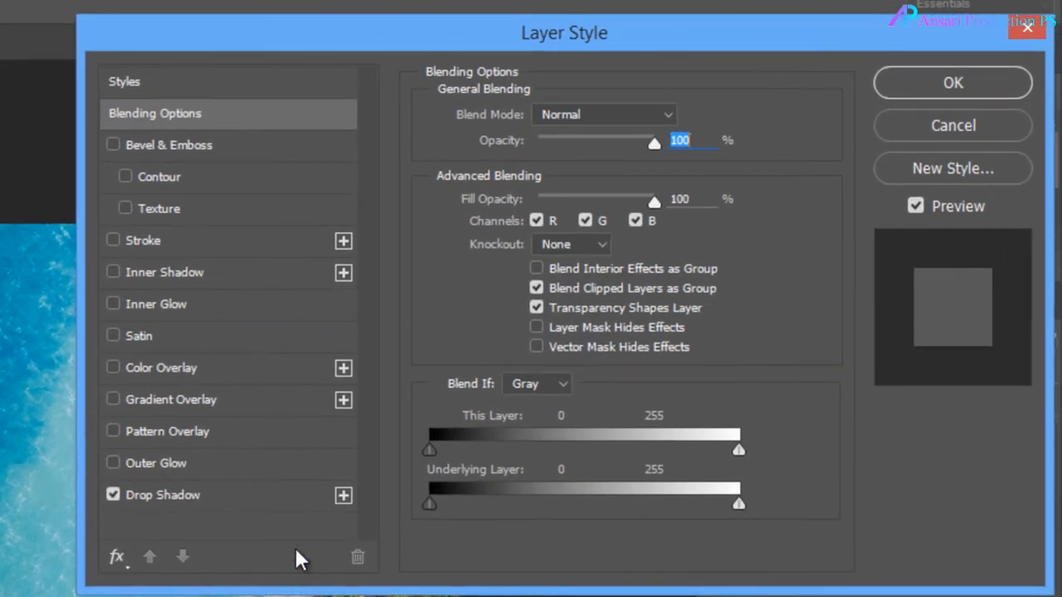
{"action": "left_click", "coordinate": [255, 500]}
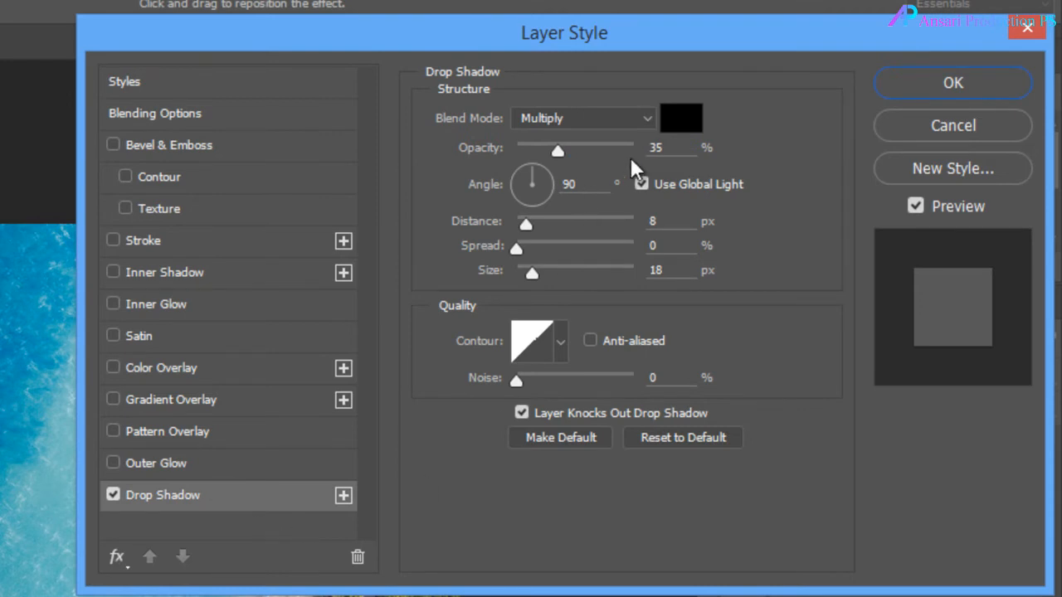
{"action": "left_click", "coordinate": [676, 147]}
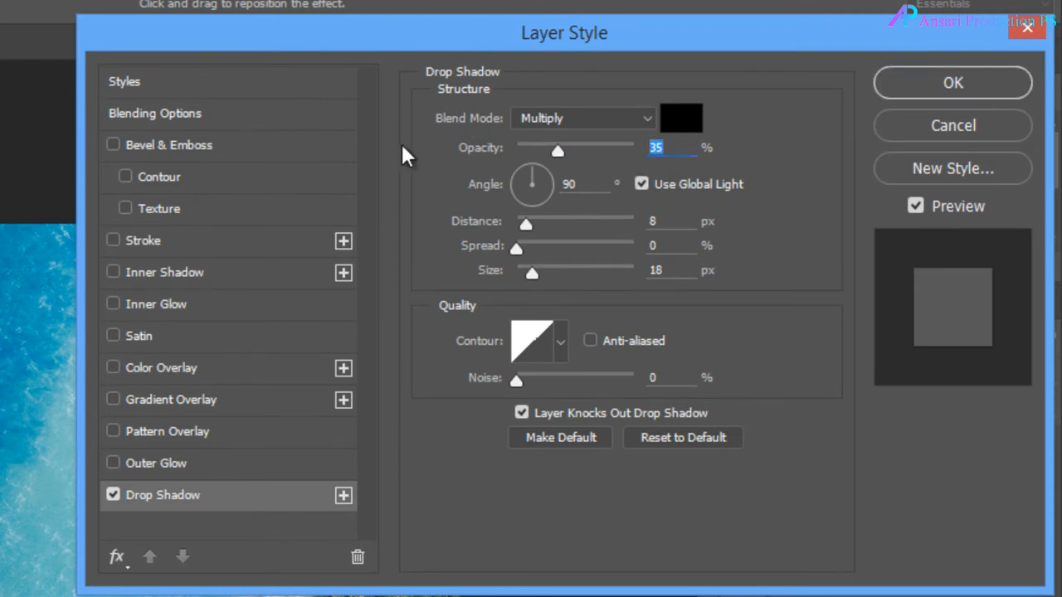
{"action": "type", "text": "60"}
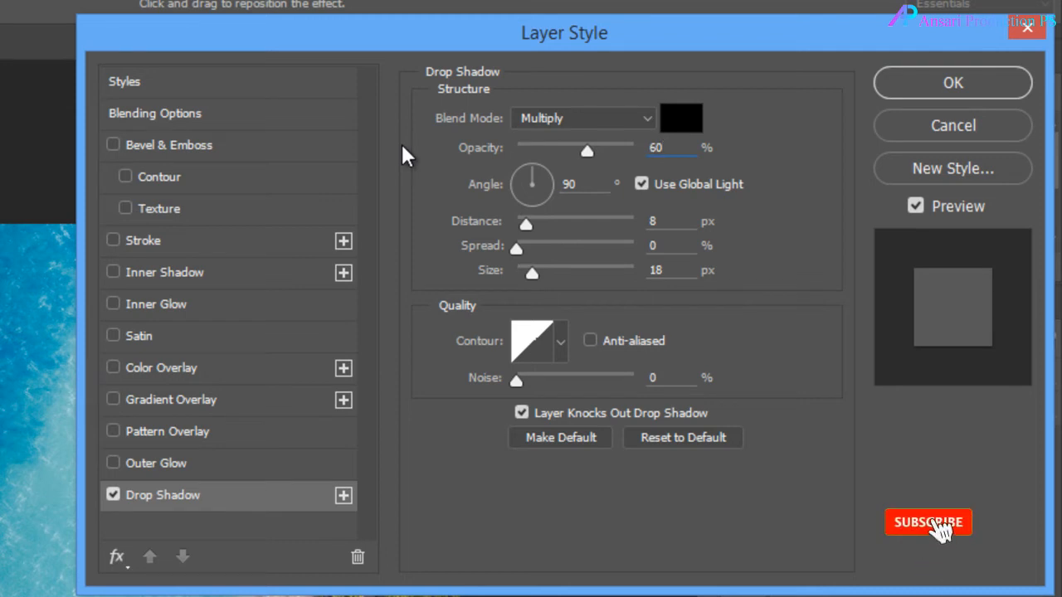
Set the boats' drop shadow to a distance of 21 px and a size of 21 px and apply the layer style.
{"action": "left_click", "coordinate": [588, 186]}
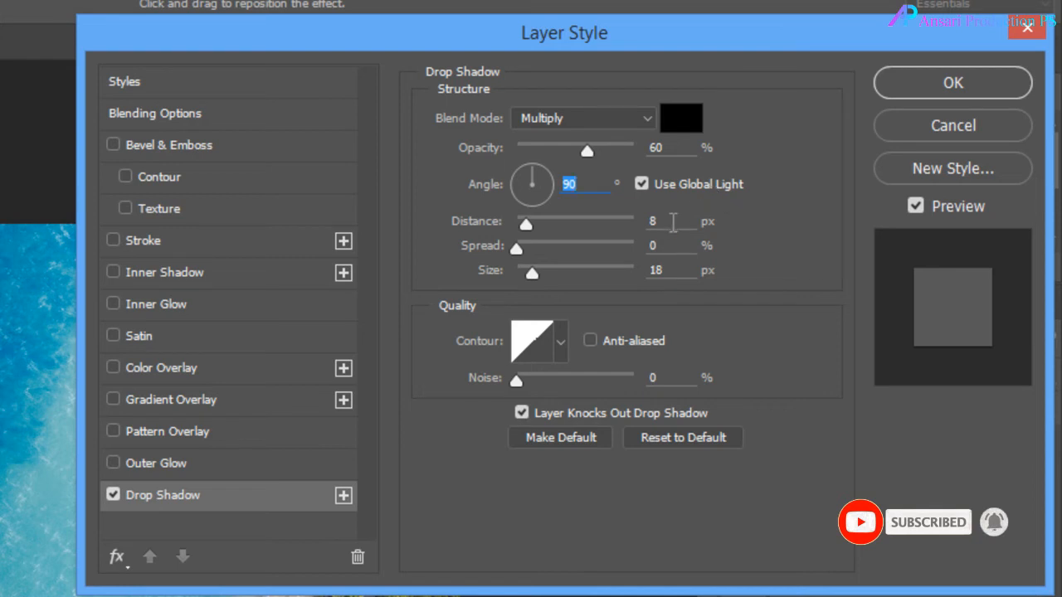
{"action": "key", "text": "Tab"}
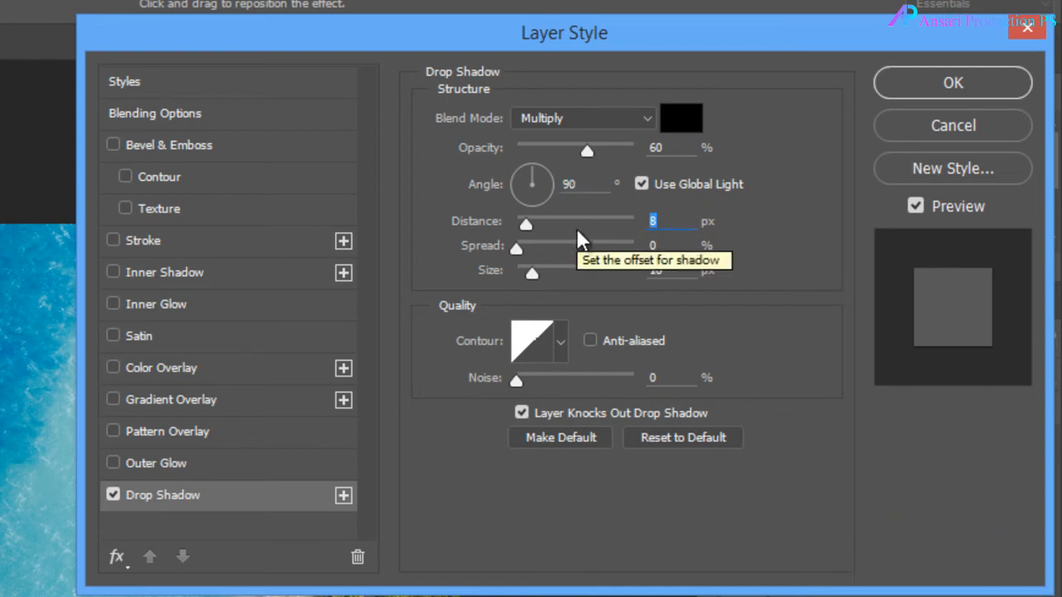
{"action": "type", "text": "21"}
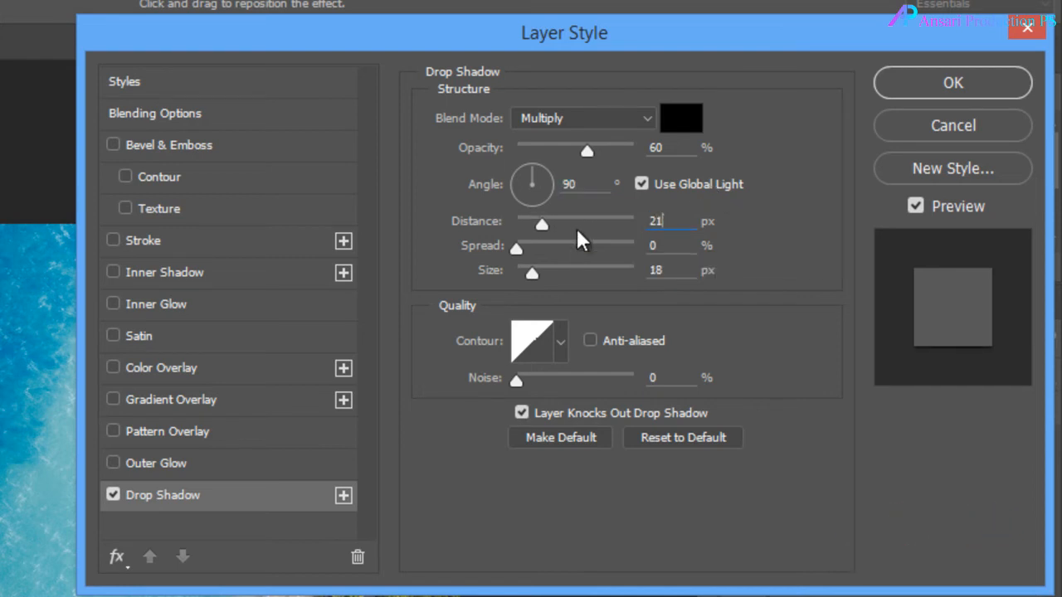
{"action": "left_click_drag", "start_coordinate": [671, 271], "coordinate": [568, 272]}
{"action": "type", "text": "21"}
{"action": "left_click", "coordinate": [950, 86]}
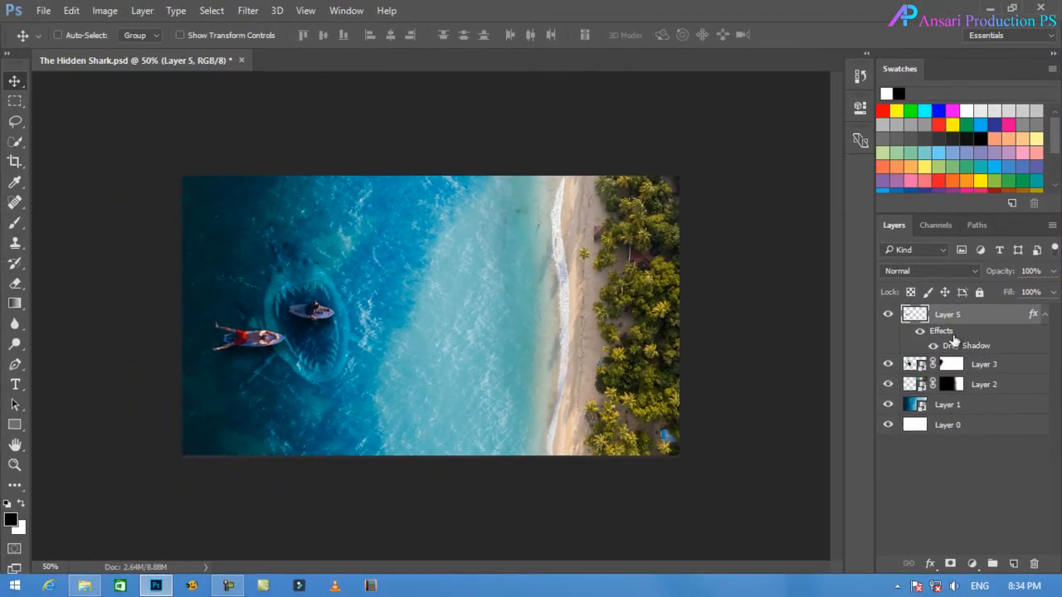
Compare the boats layer with and without its drop shadow, collapse its effects list, and toggle the layer's visibility.
{"action": "left_click", "coordinate": [920, 331]}
{"action": "left_click", "coordinate": [921, 331]}
{"action": "left_click", "coordinate": [920, 331]}
{"action": "left_click", "coordinate": [921, 331]}
{"action": "left_click", "coordinate": [1045, 315]}
{"action": "left_click", "coordinate": [888, 315]}
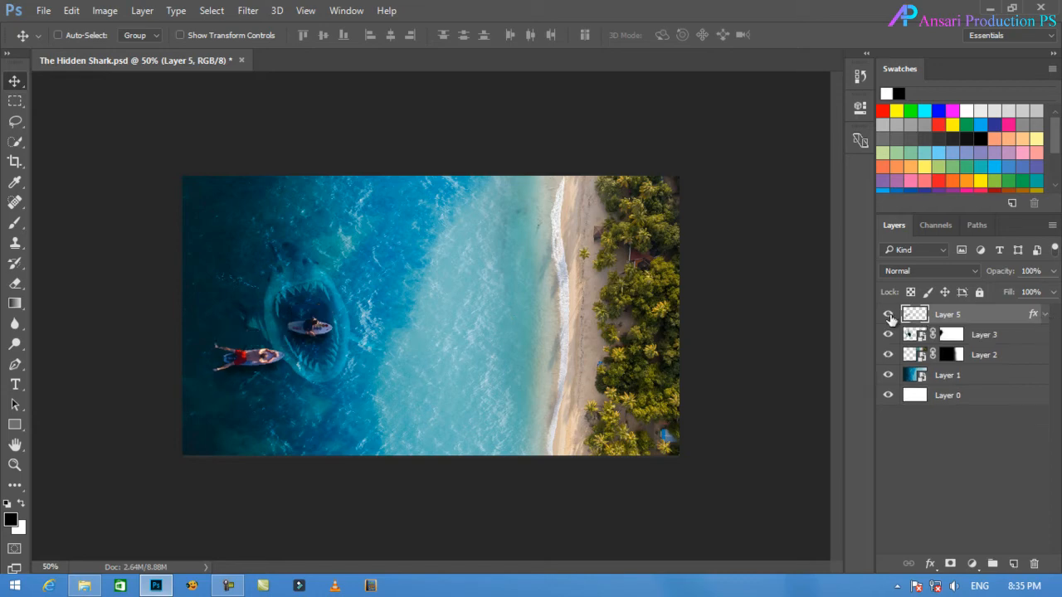
Hide the boats and shark layers, add a new top layer, and stamp the visible ocean and beach into it.
{"action": "left_click", "coordinate": [888, 315]}
{"action": "left_click", "coordinate": [889, 335]}
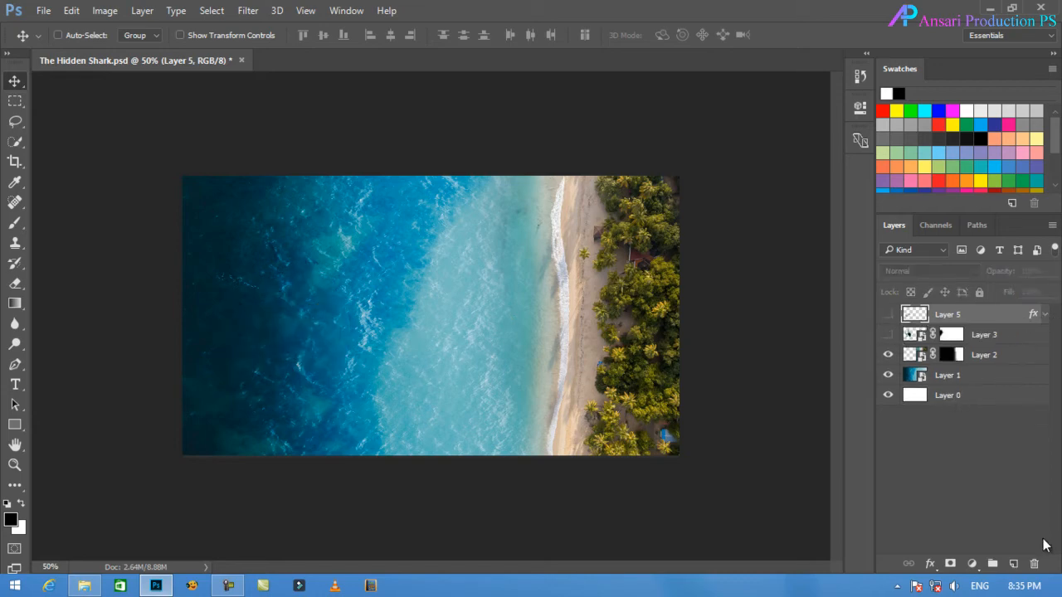
{"action": "left_click", "coordinate": [1013, 564]}
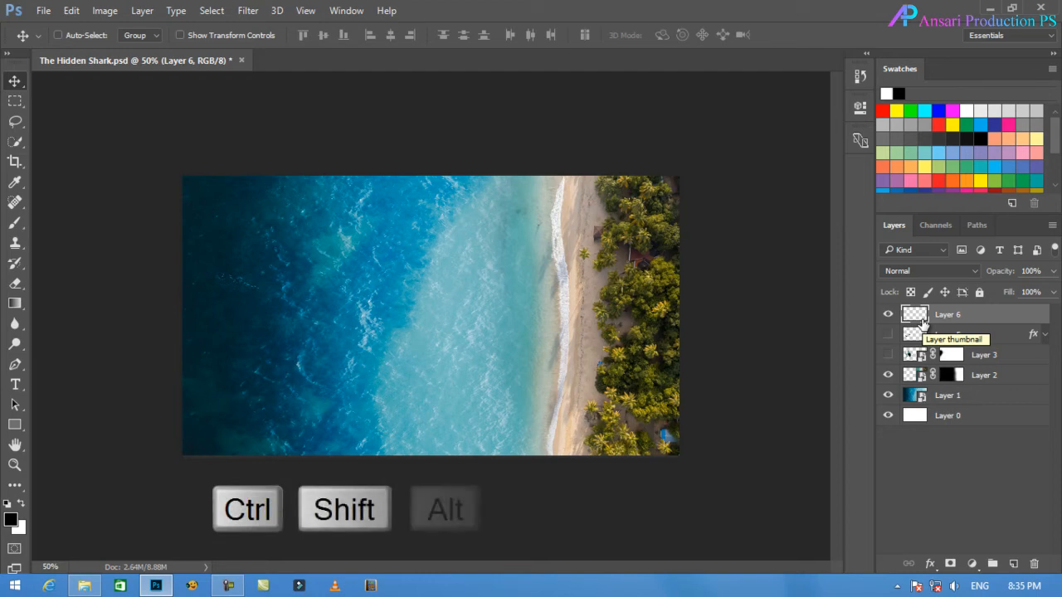
{"action": "key", "text": "ctrl+shift+alt+e"}
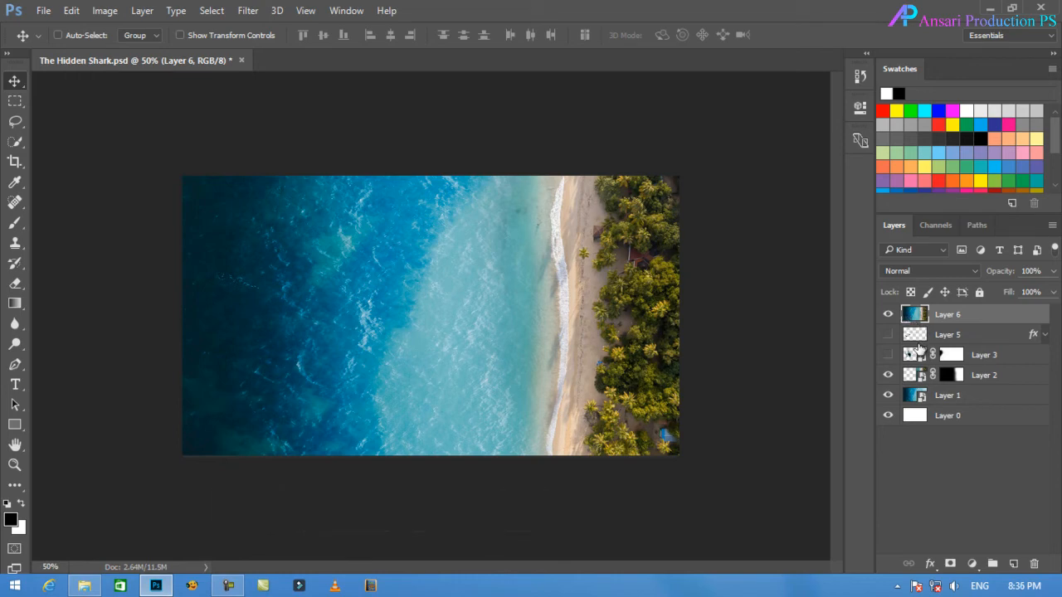
Show the boats and shark layers again and set the stamped Layer 6 to Soft Light blending.
{"action": "left_click", "coordinate": [888, 334]}
{"action": "left_click", "coordinate": [888, 355]}
{"action": "left_click", "coordinate": [921, 272]}
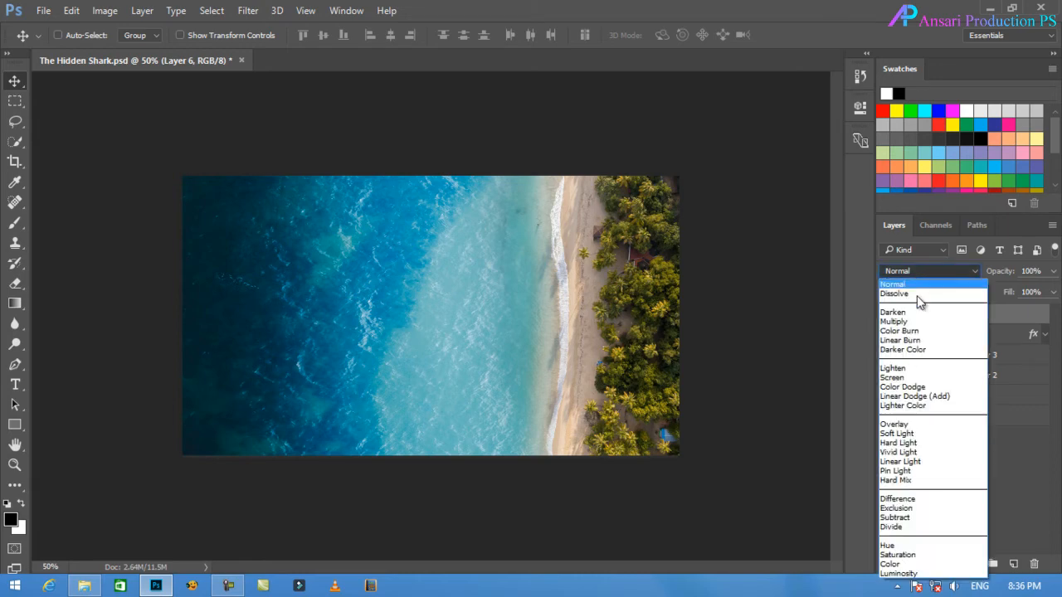
{"action": "left_click", "coordinate": [915, 431]}
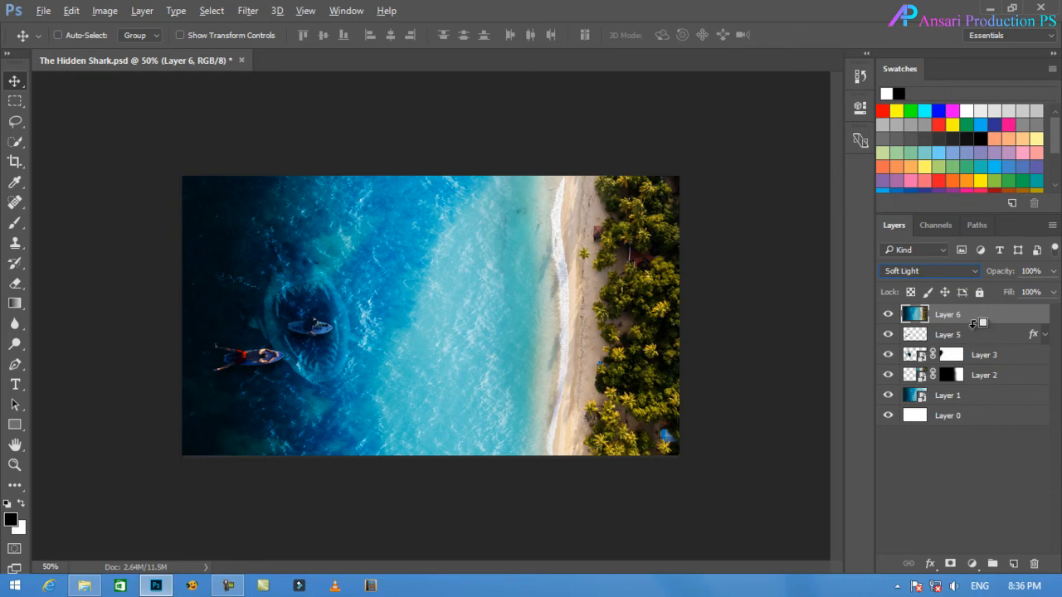
Clip Layer 6 to the boats layer and compare the boats with and without it.
{"action": "left_click_drag", "start_coordinate": [974, 333], "coordinate": [973, 322]}
{"action": "left_click", "coordinate": [973, 322], "text": "alt"}
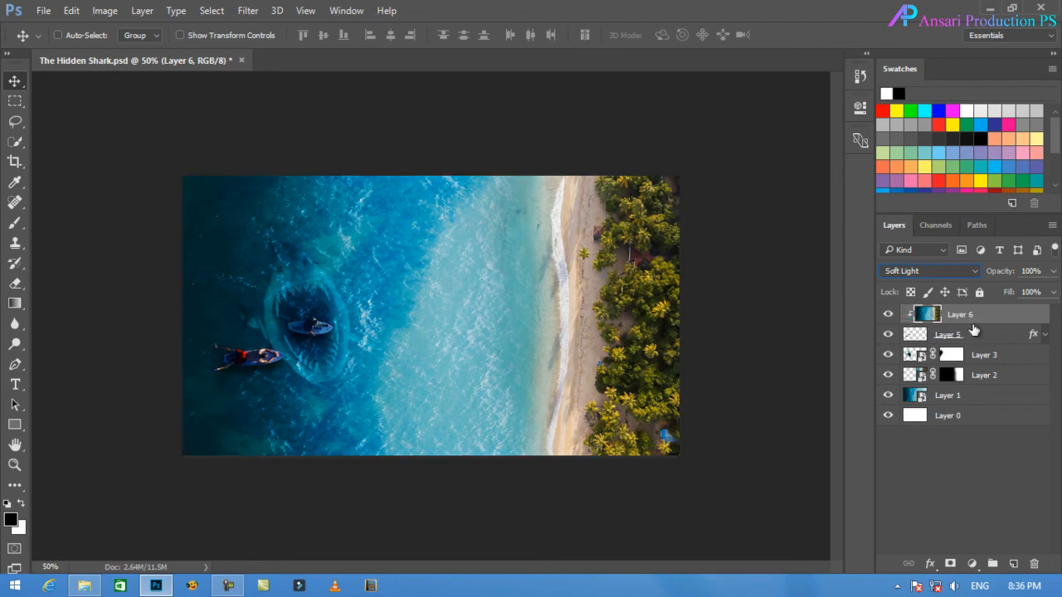
{"action": "left_click", "coordinate": [889, 315]}
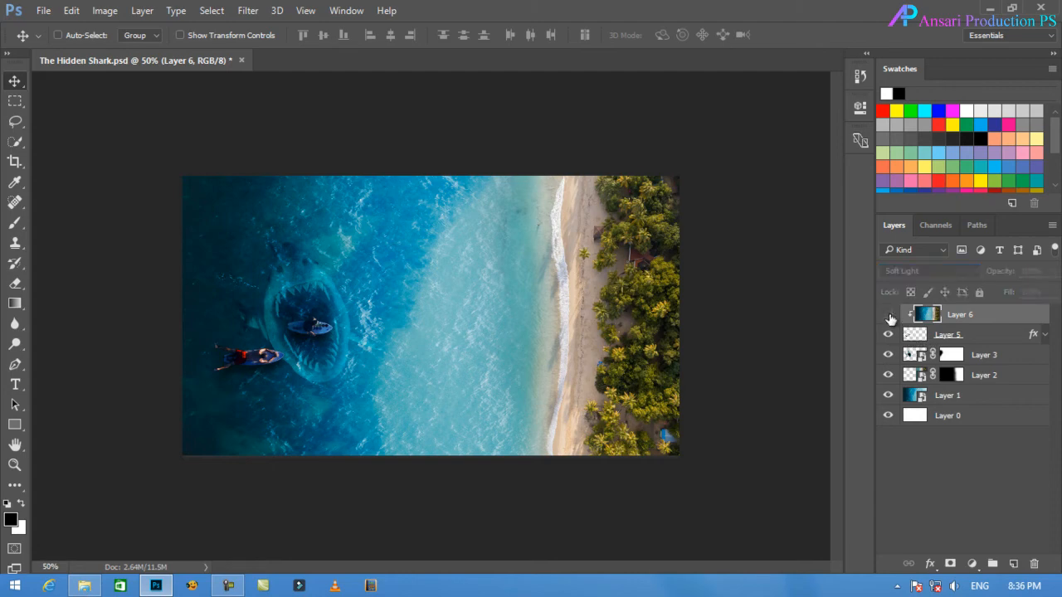
{"action": "left_click", "coordinate": [888, 314]}
{"action": "left_click", "coordinate": [889, 315]}
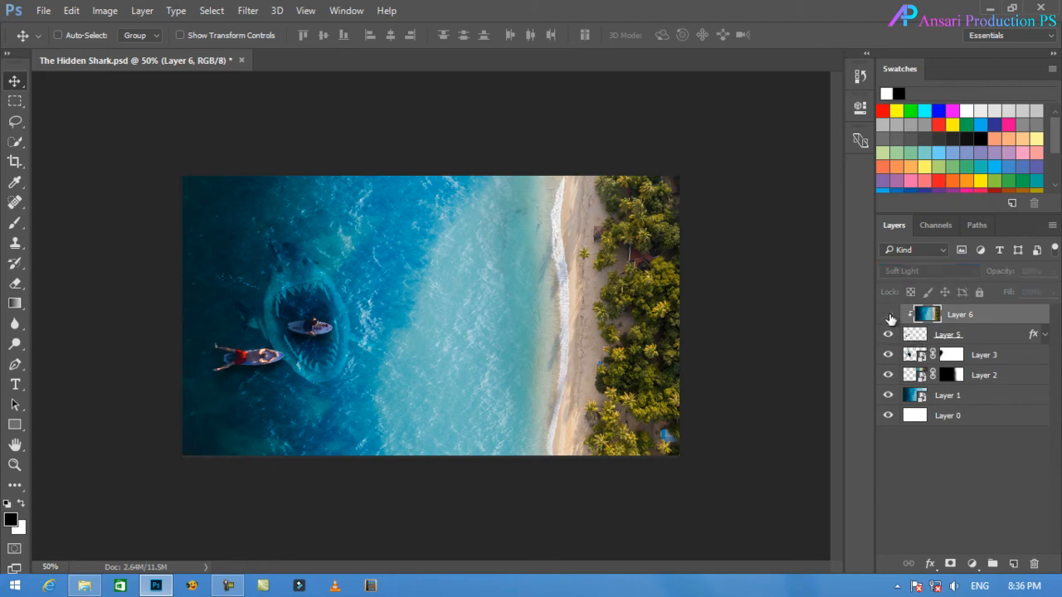
{"action": "left_click", "coordinate": [889, 314]}
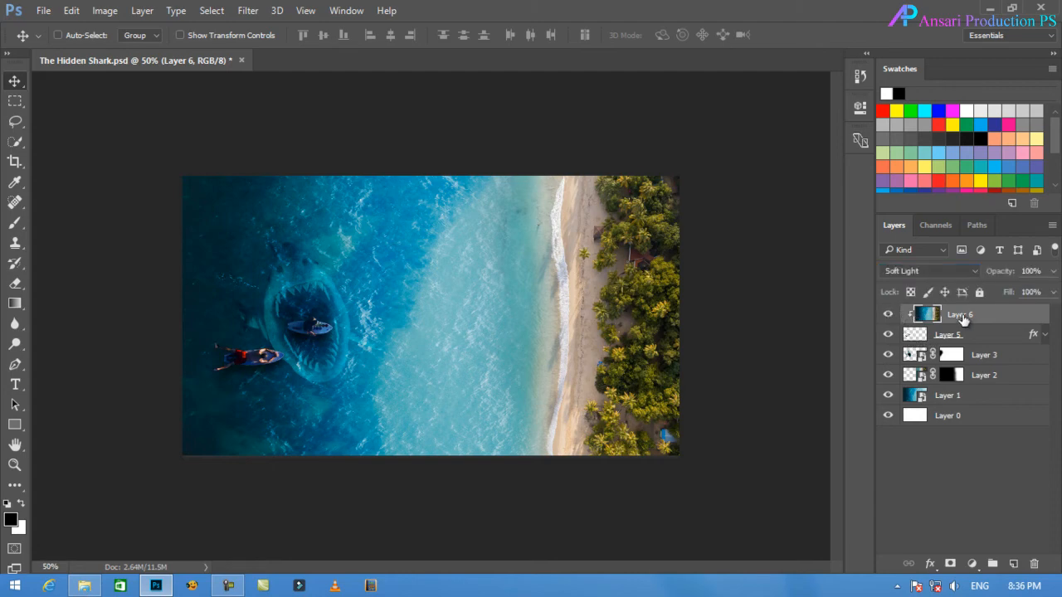
Reduce the opacity of the clipped Layer 6 to 80%.
{"action": "left_click", "coordinate": [1052, 271]}
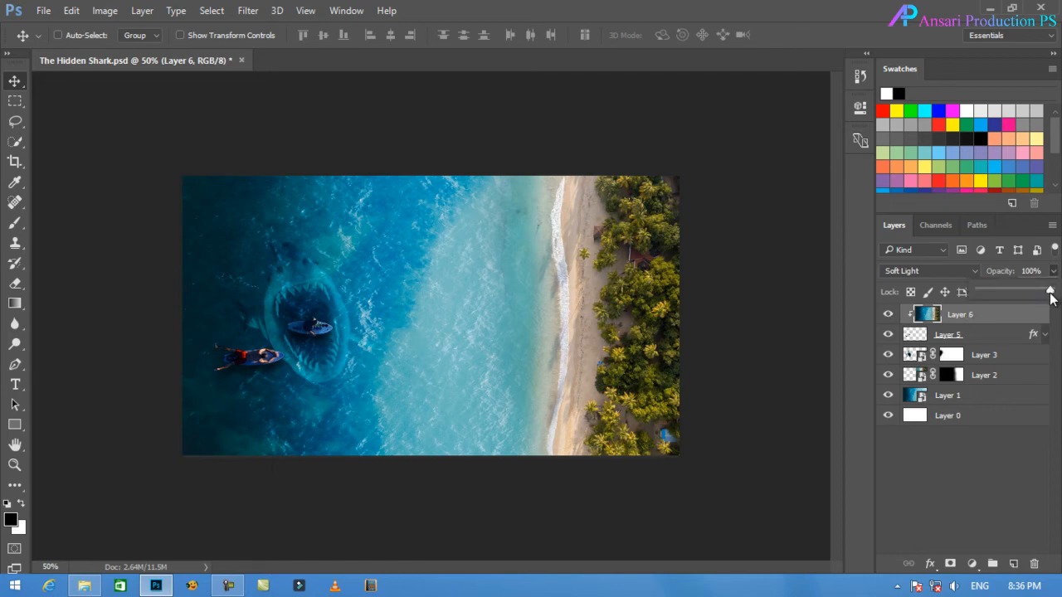
{"action": "left_click_drag", "start_coordinate": [1051, 292], "coordinate": [1015, 289]}
{"action": "left_click_drag", "start_coordinate": [1032, 294], "coordinate": [1037, 295]}
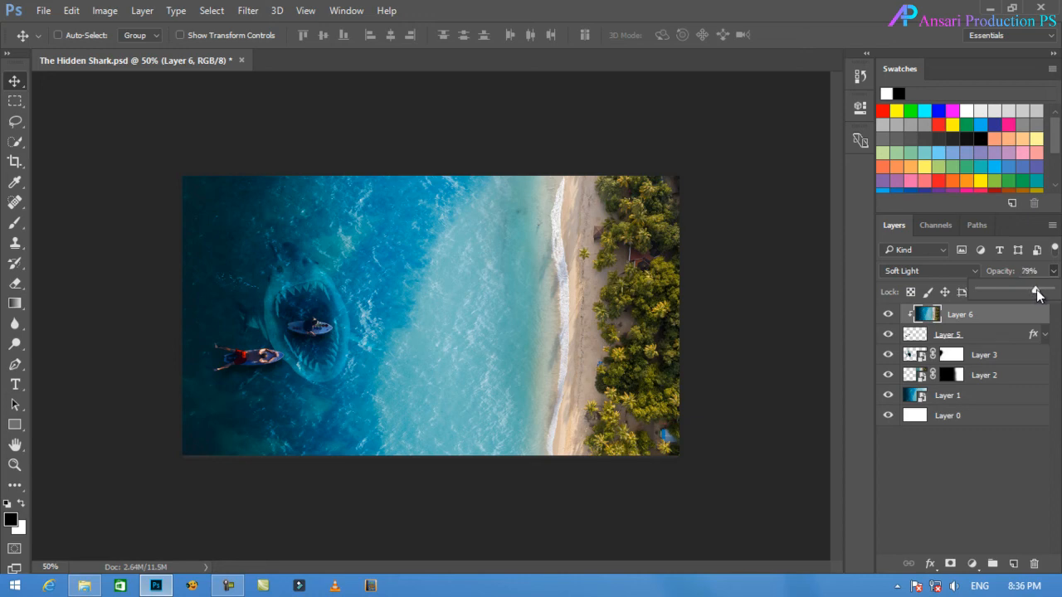
{"action": "left_click", "coordinate": [1010, 323]}
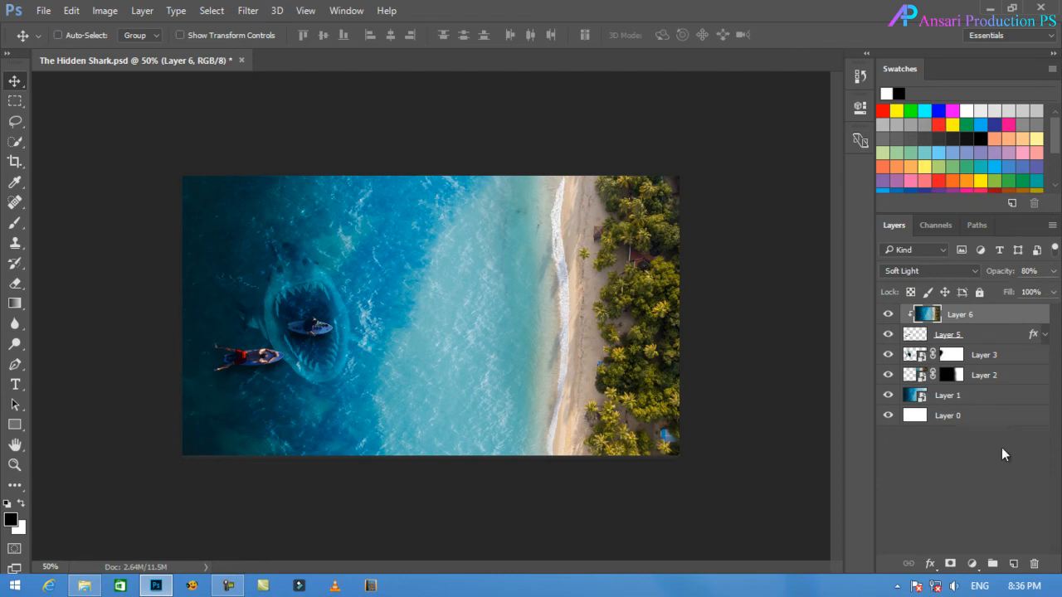
Delete the white Layer 0 and stamp all visible layers into a new layer above Layer 6.
{"action": "left_click_drag", "start_coordinate": [1002, 424], "coordinate": [1035, 564]}
{"action": "left_click", "coordinate": [954, 314]}
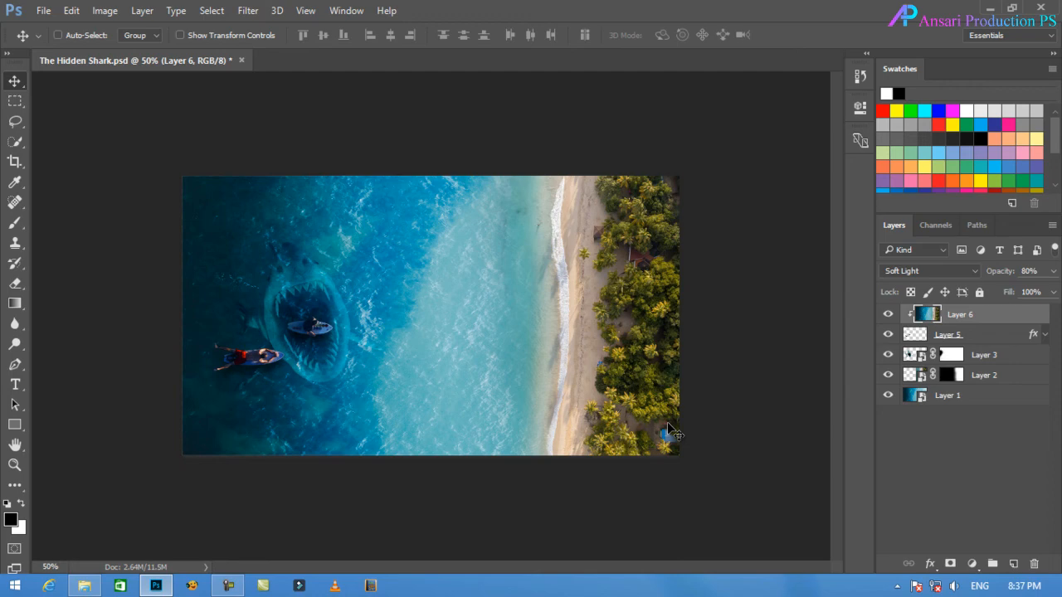
{"action": "key", "text": "ctrl+shift+alt+e"}
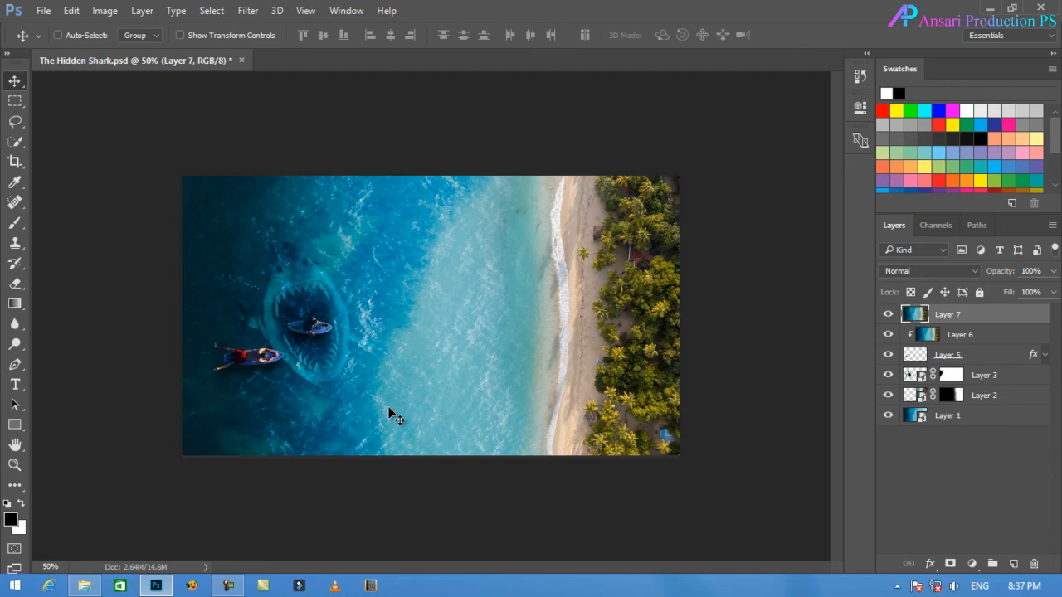
Hide Layers 6, 5, 3, 2 and 1, leaving only the stamped Layer 7 visible.
{"action": "left_click", "coordinate": [888, 334]}
{"action": "left_click", "coordinate": [888, 354]}
{"action": "left_click", "coordinate": [889, 375]}
{"action": "left_click", "coordinate": [888, 395]}
{"action": "left_click", "coordinate": [888, 415]}
{"action": "mouse_move", "coordinate": [306, 264]}
{"action": "left_mouse_down"}
{"action": "mouse_move", "coordinate": [367, 311]}
{"action": "mouse_move", "coordinate": [301, 298]}
{"action": "mouse_move", "coordinate": [390, 264]}
{"action": "mouse_move", "coordinate": [372, 313]}
{"action": "mouse_move", "coordinate": [311, 268]}
{"action": "left_mouse_up"}
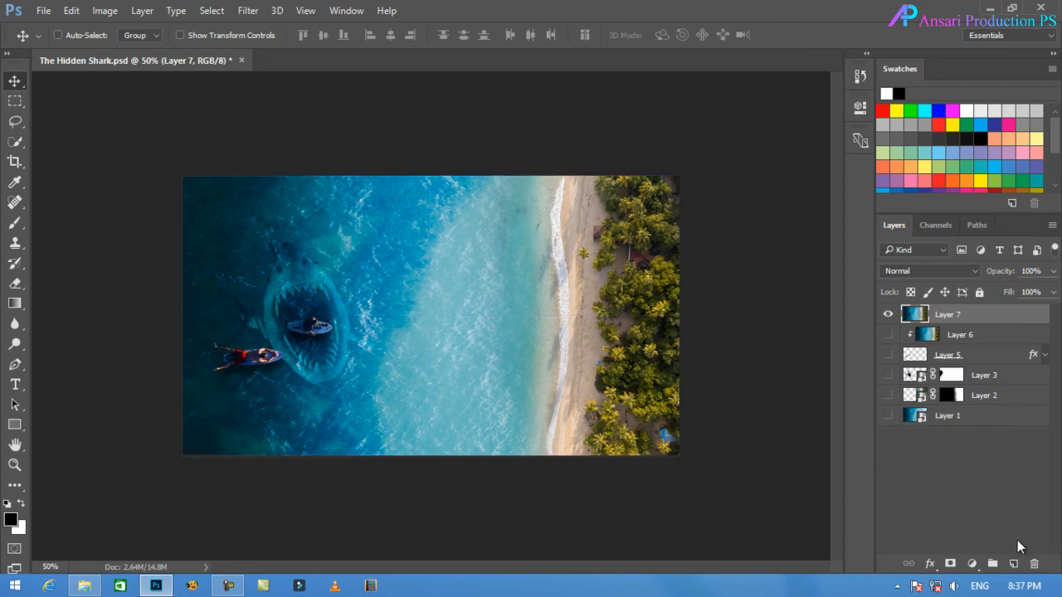
Add a Color Lookup adjustment layer above Layer 7 using the Fuji ETERNA 250D Fuji 3510 3D LUT.
{"action": "left_click", "coordinate": [972, 564]}
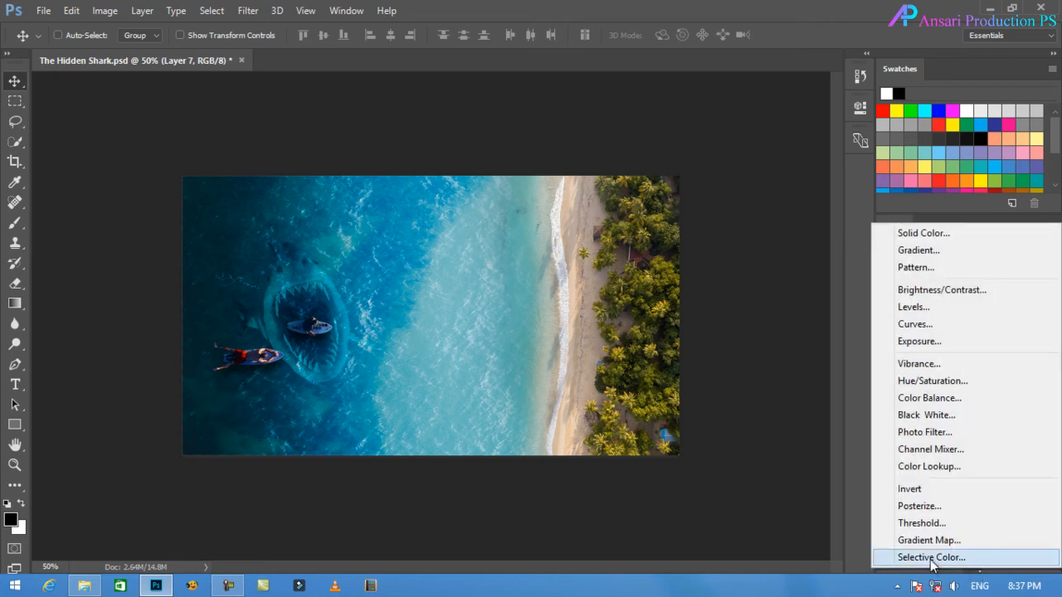
{"action": "left_click", "coordinate": [931, 466]}
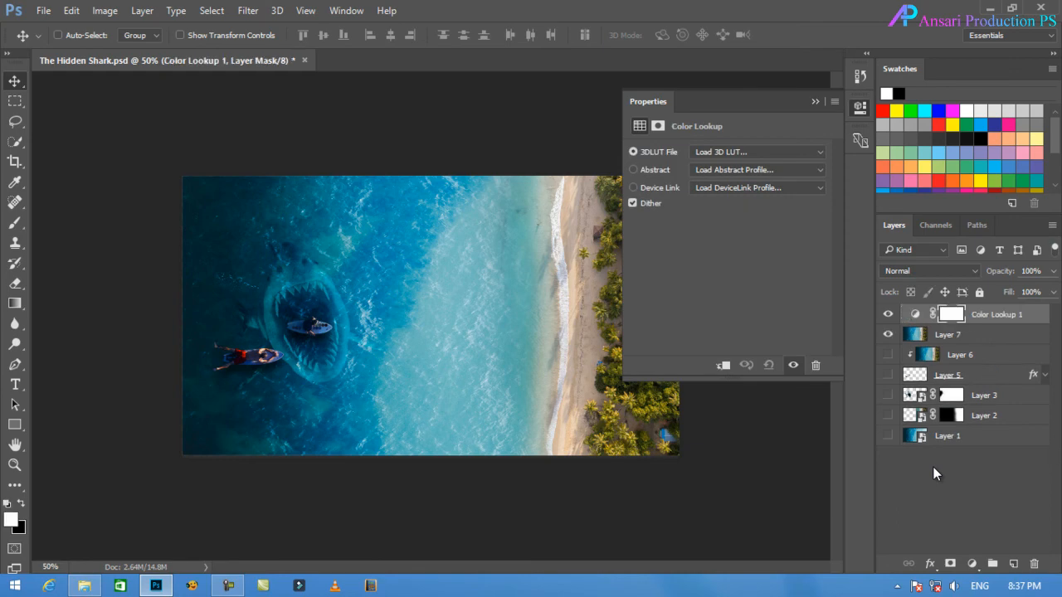
{"action": "left_click", "coordinate": [746, 154]}
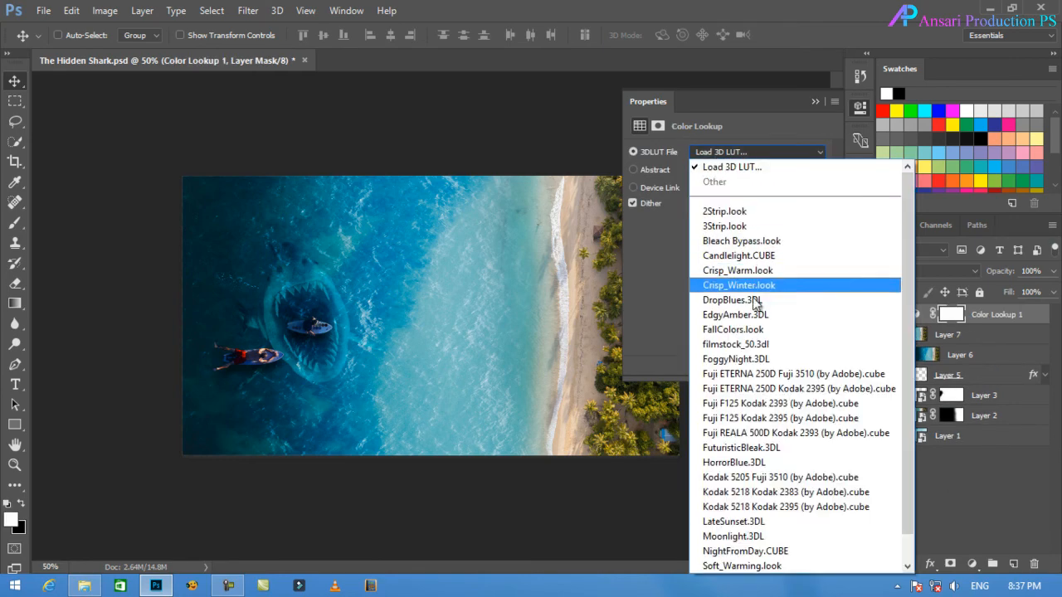
{"action": "left_click", "coordinate": [746, 375]}
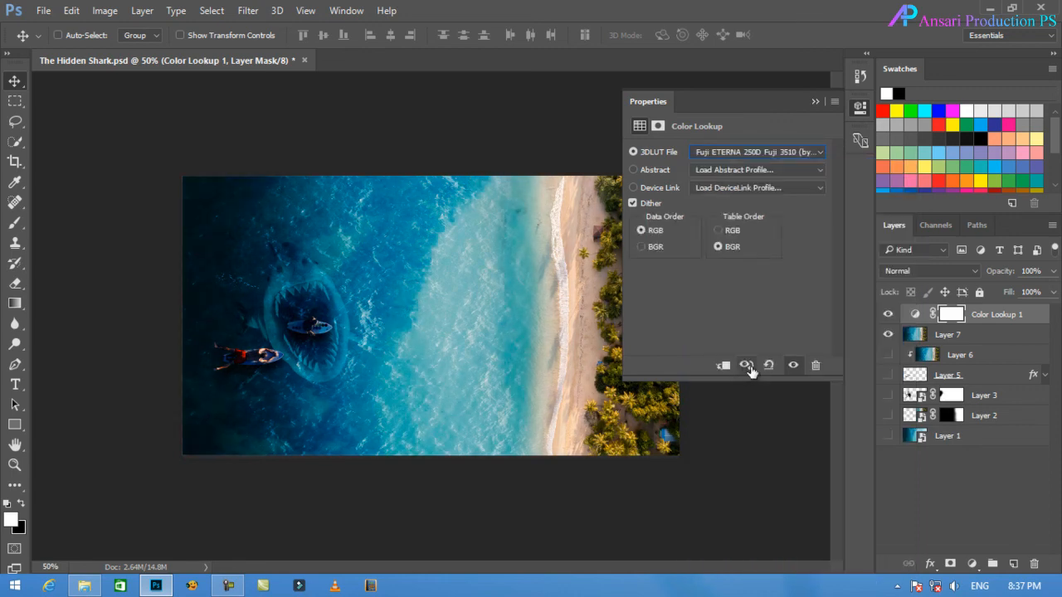
{"action": "left_click", "coordinate": [818, 103]}
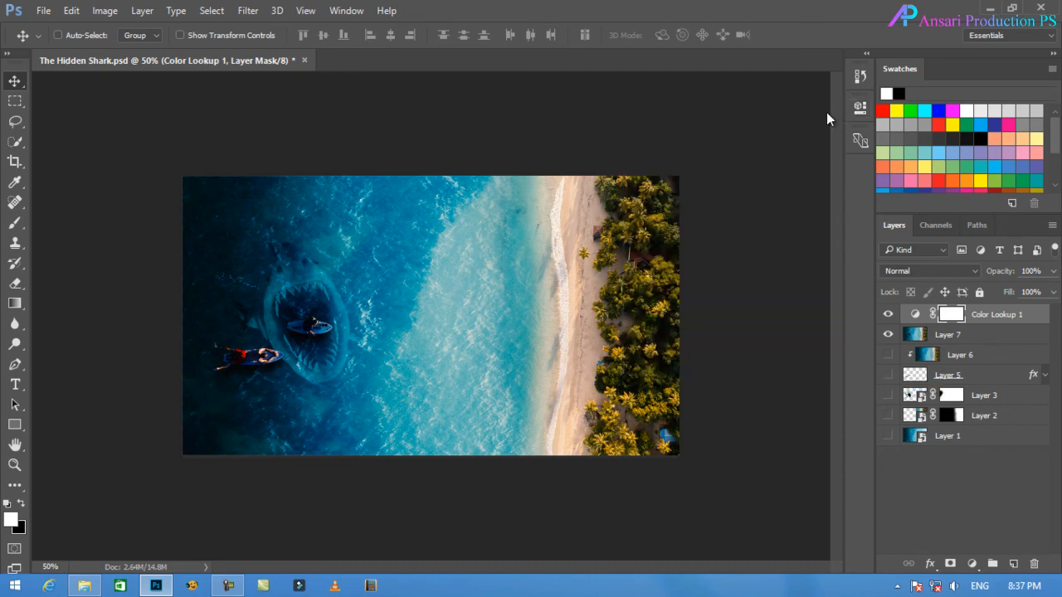
Compare the image with and without the Color Lookup, set its opacity to 80%, and review its settings.
{"action": "left_click", "coordinate": [888, 315]}
{"action": "left_click", "coordinate": [888, 314]}
{"action": "left_click", "coordinate": [1054, 270]}
{"action": "left_click_drag", "start_coordinate": [1051, 293], "coordinate": [1036, 299]}
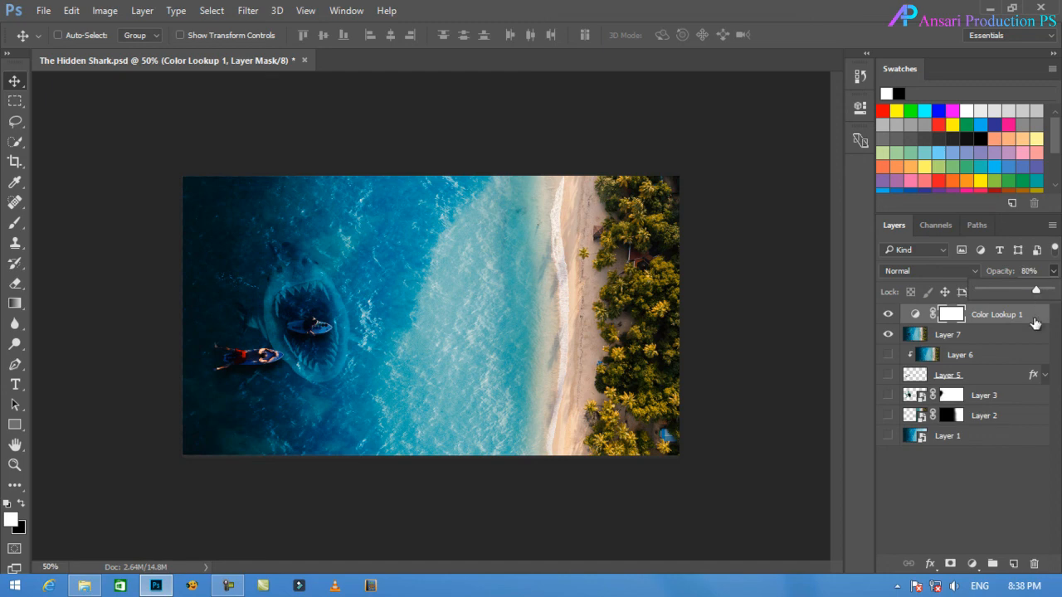
{"action": "left_click", "coordinate": [1035, 322]}
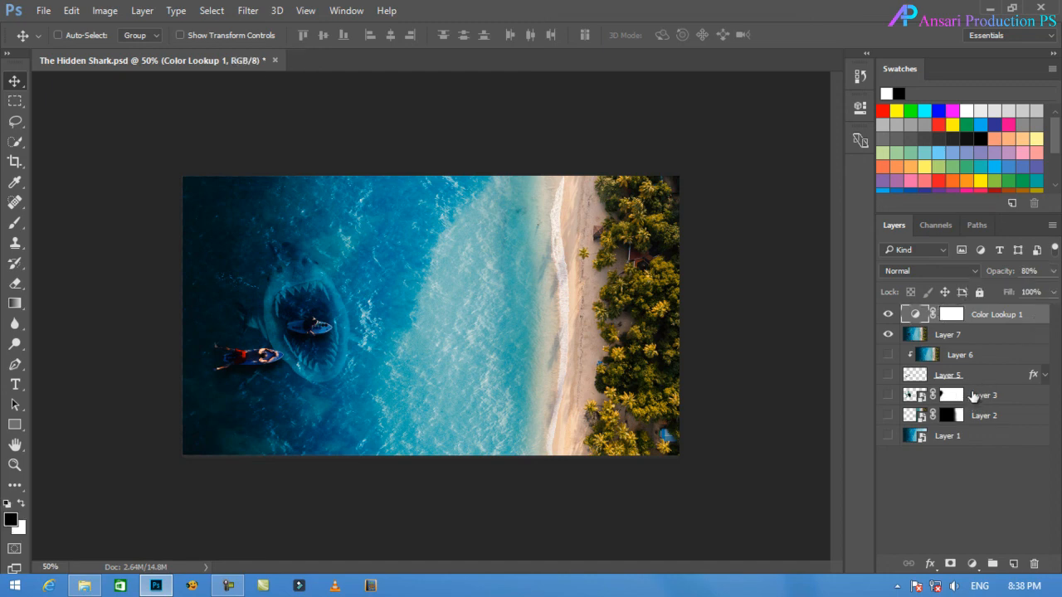
{"action": "double_click", "coordinate": [916, 314]}
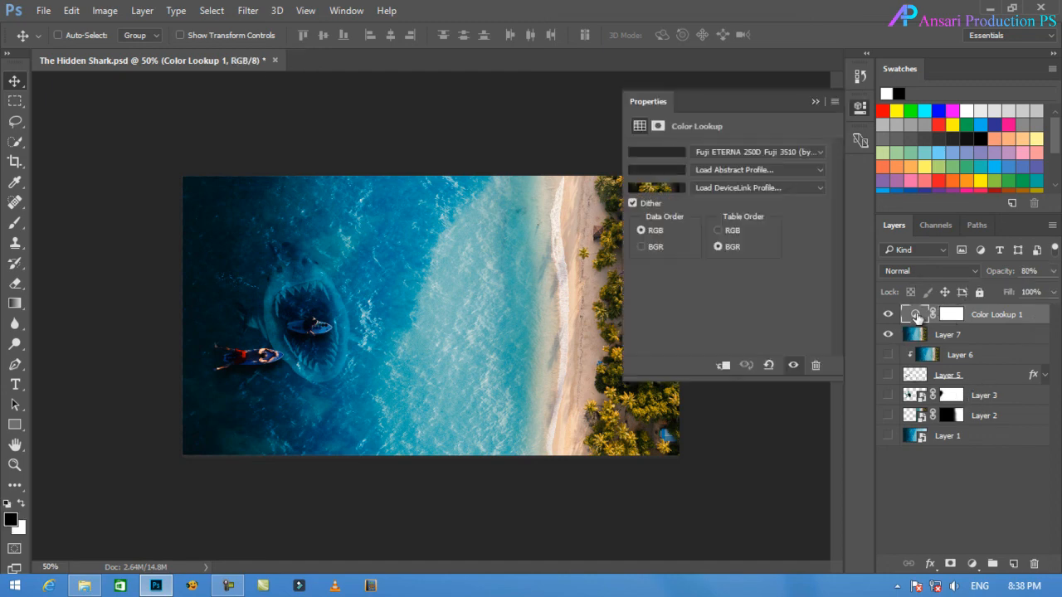
{"action": "left_click", "coordinate": [813, 101]}
Add a second Color Lookup adjustment layer on top using the 2Strip.look 3D LUT.
{"action": "left_click", "coordinate": [973, 564]}
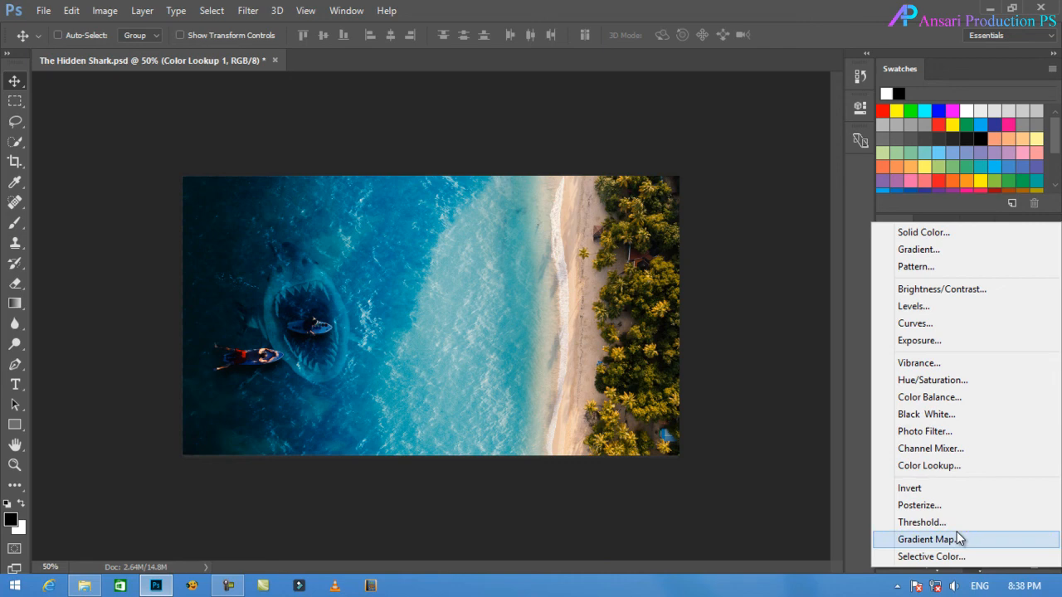
{"action": "left_click", "coordinate": [927, 467]}
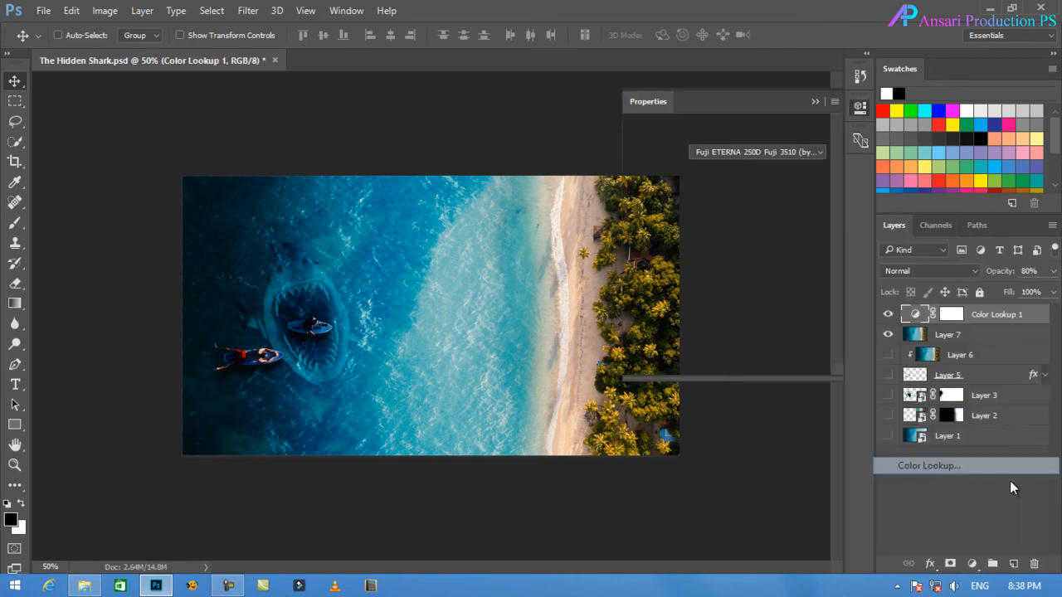
{"action": "left_click", "coordinate": [712, 155]}
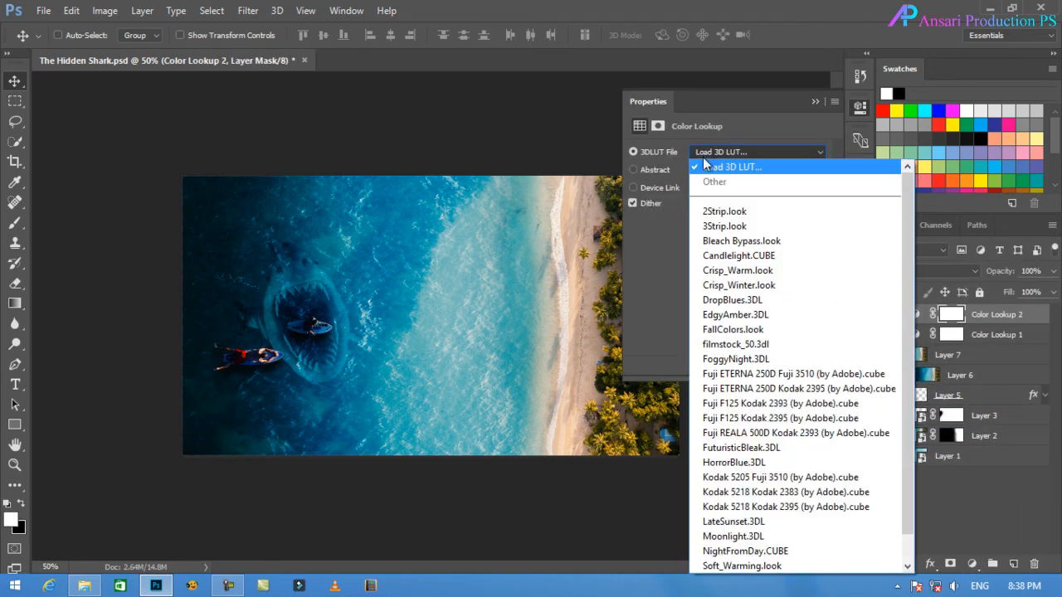
{"action": "left_click", "coordinate": [725, 213]}
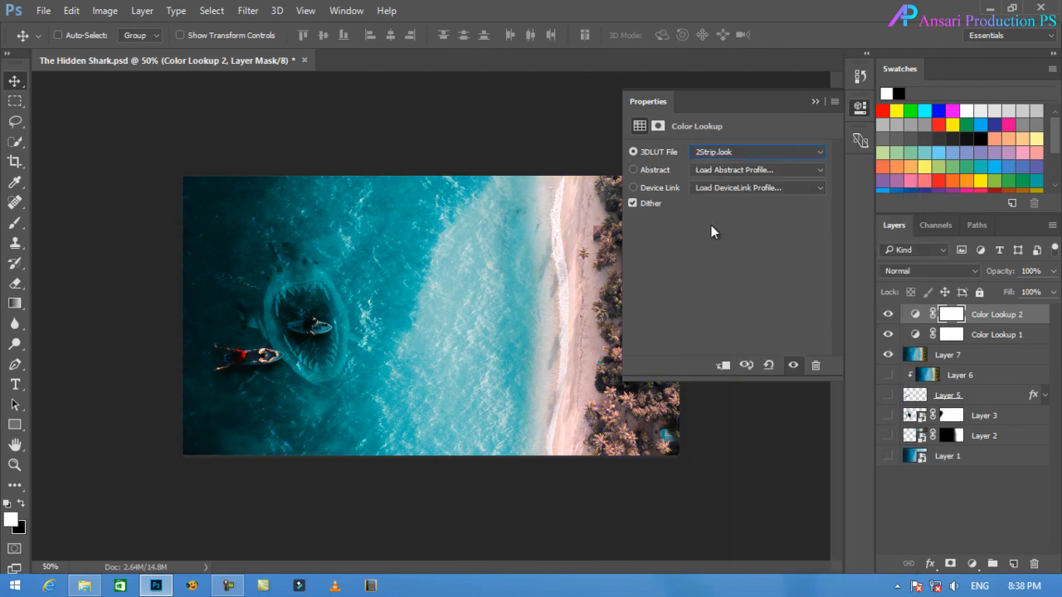
Try the Bleach Bypass.look, FallColors.look and HorrorBlue.3DL 3D LUTs on the second Color Lookup layer.
{"action": "left_click", "coordinate": [765, 150]}
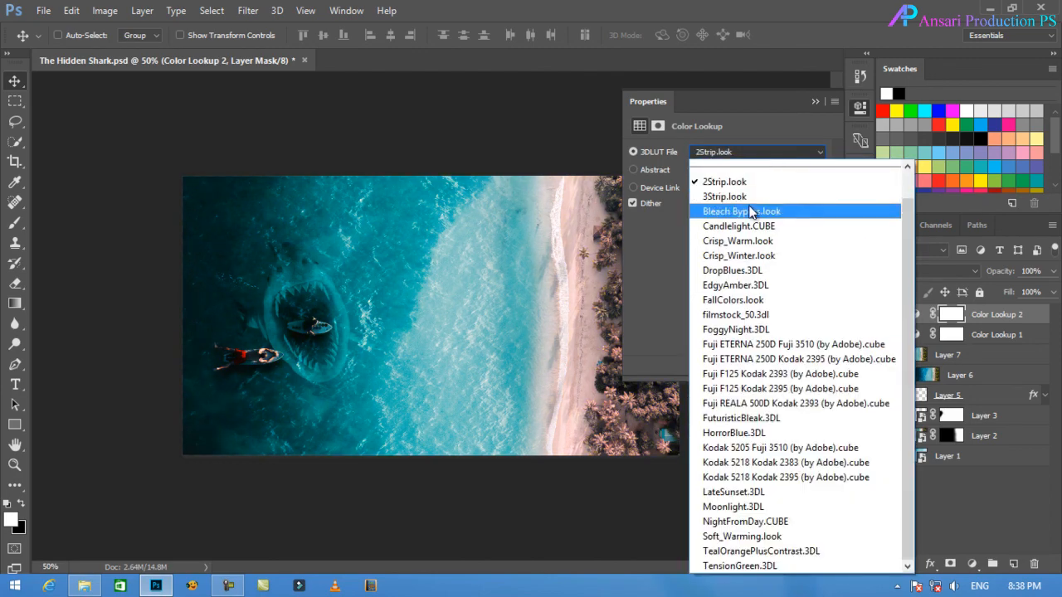
{"action": "left_click", "coordinate": [763, 210]}
{"action": "left_click", "coordinate": [746, 151]}
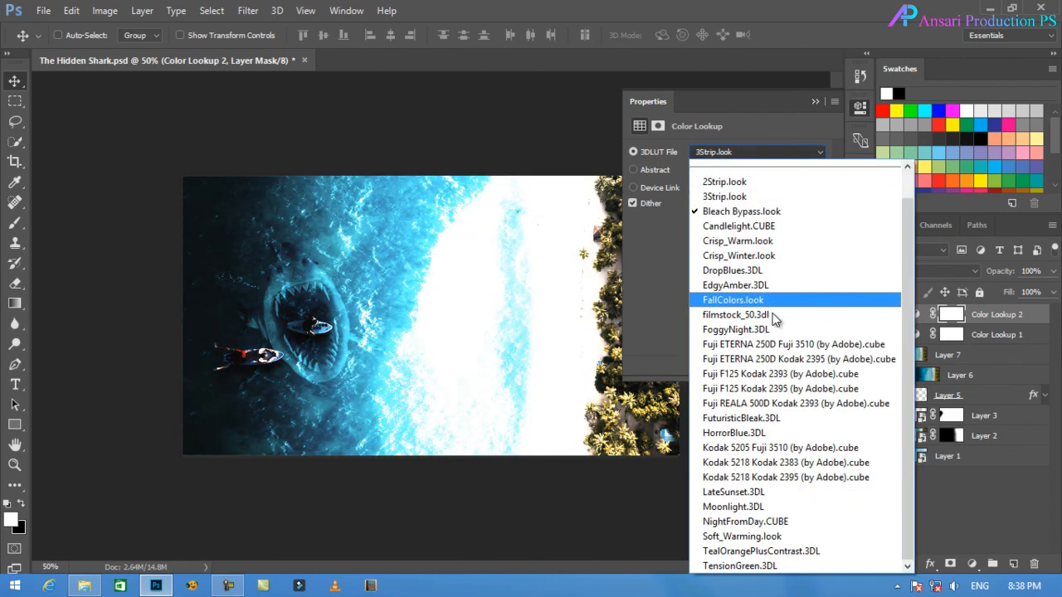
{"action": "left_click", "coordinate": [754, 300]}
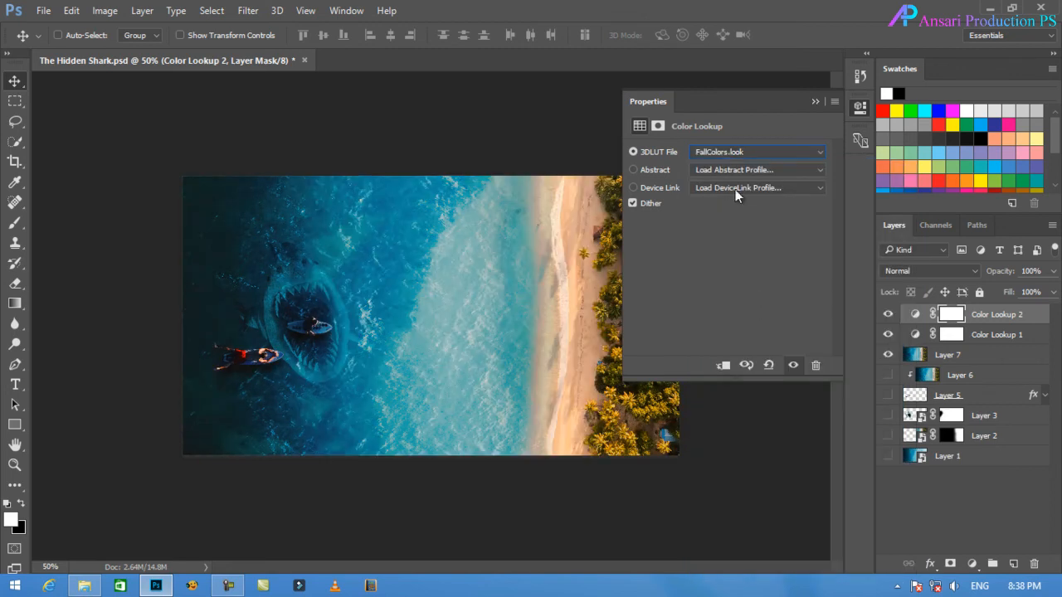
{"action": "left_click", "coordinate": [726, 152]}
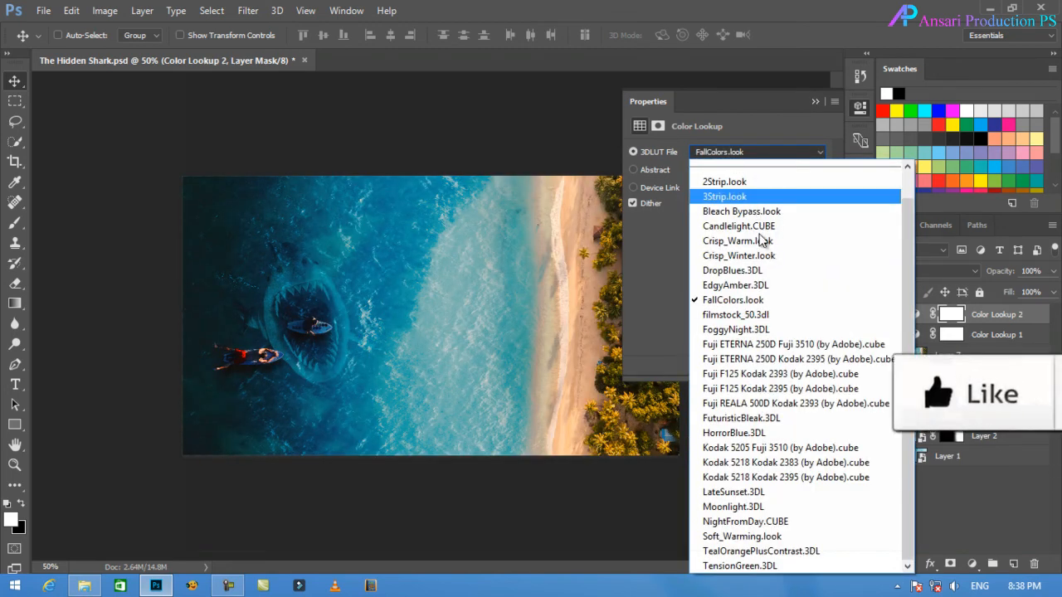
{"action": "left_click", "coordinate": [771, 433]}
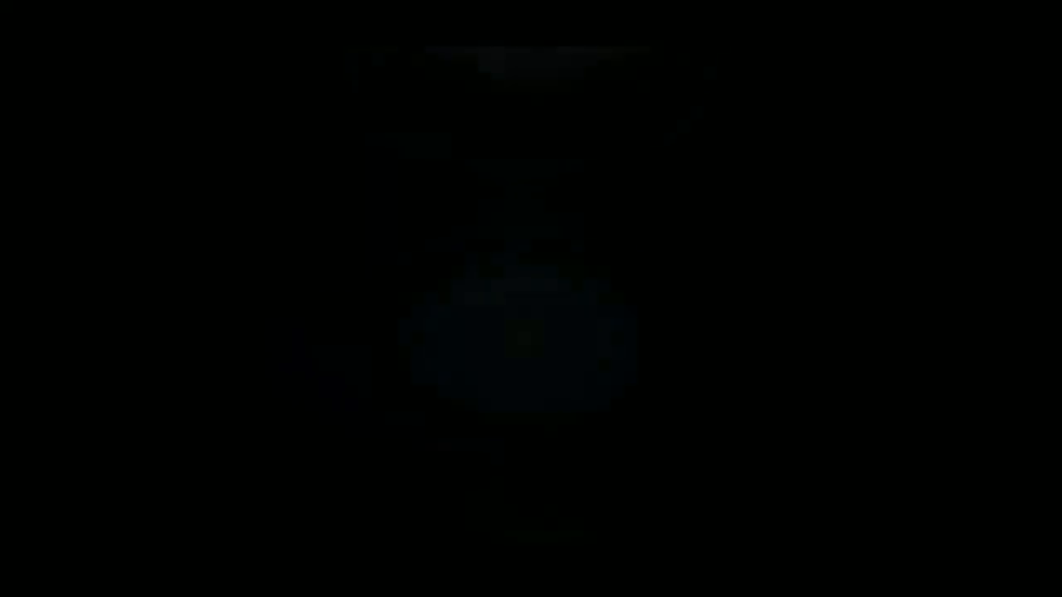